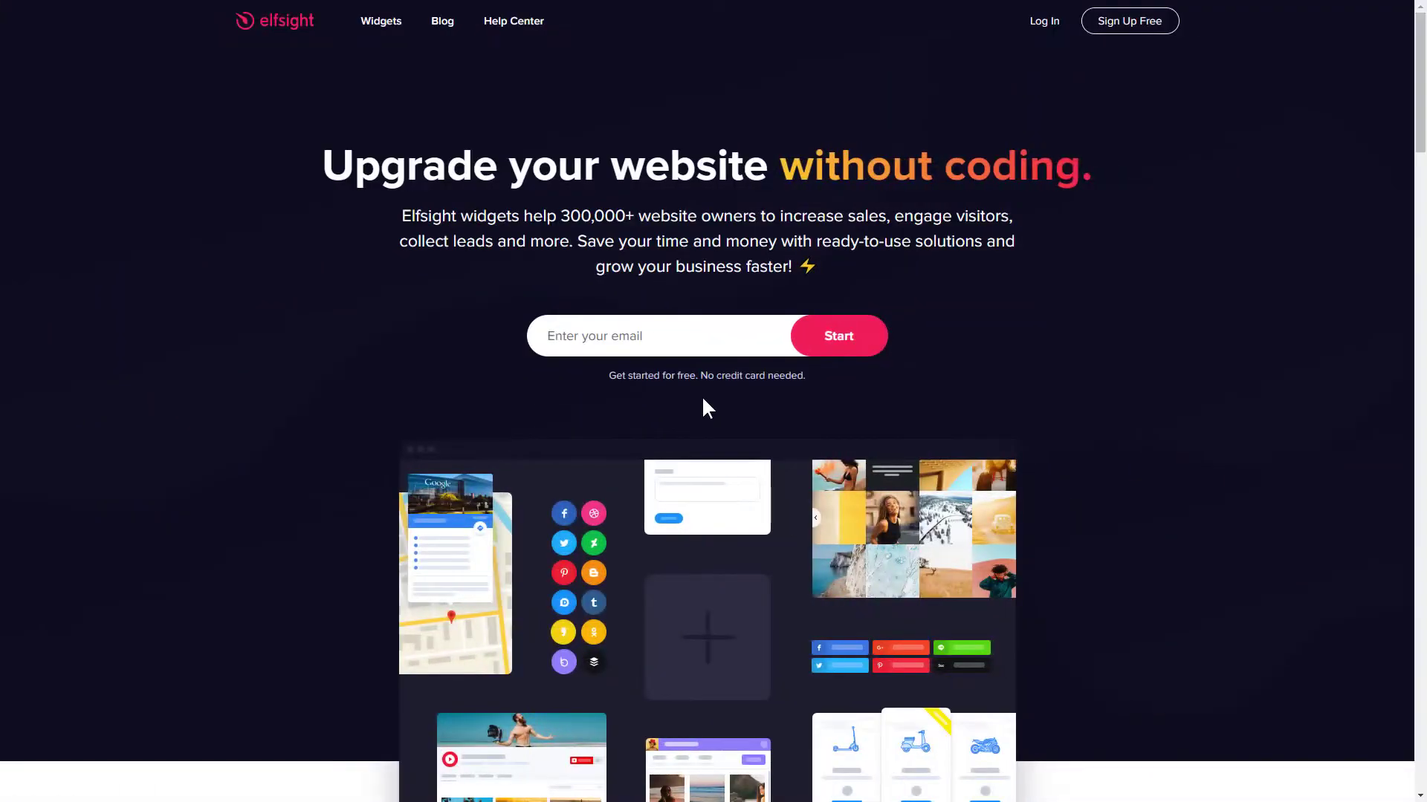
# Step: Start creating a new widget from the Instagram Feed widget page
pyautogui.moveTo(387, 34)
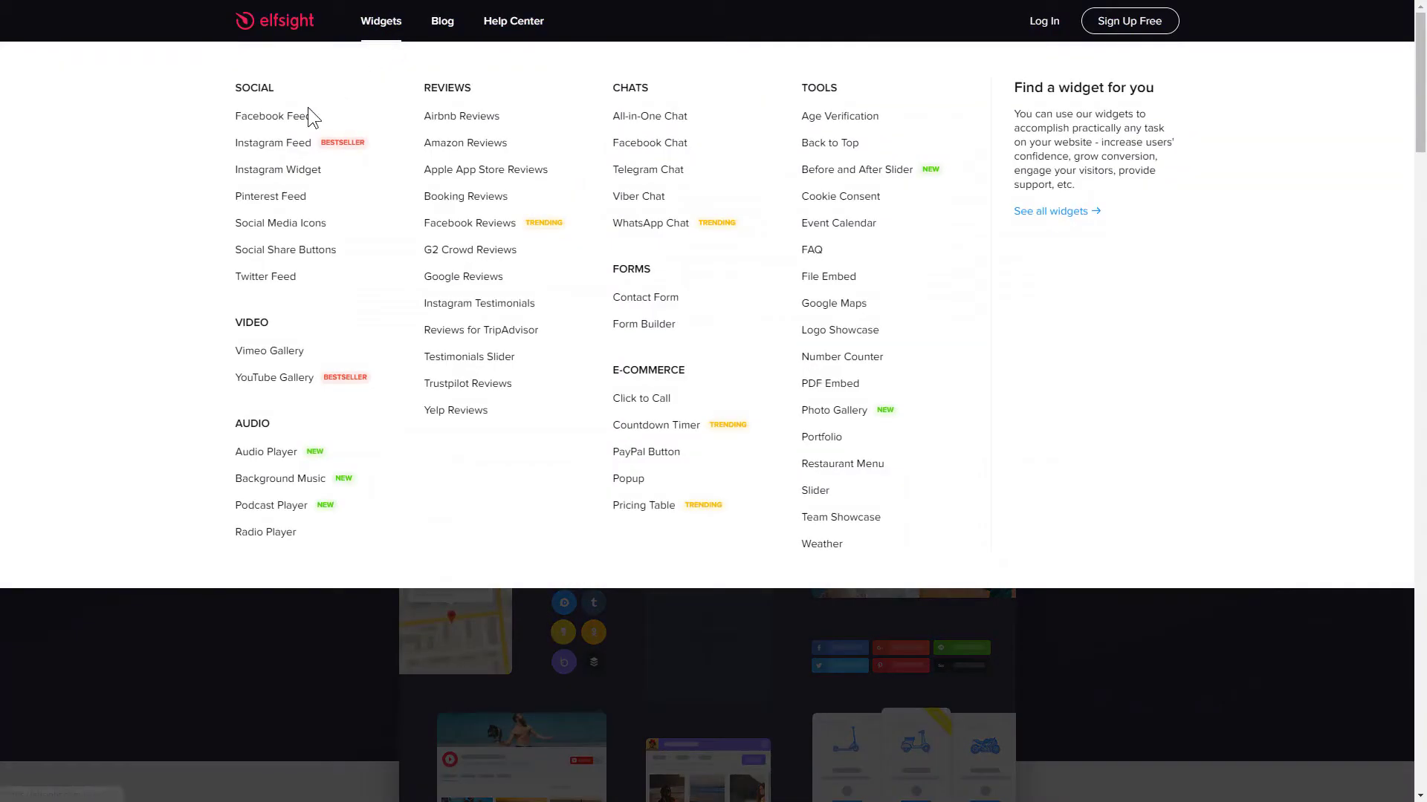
pyautogui.click(281, 146)
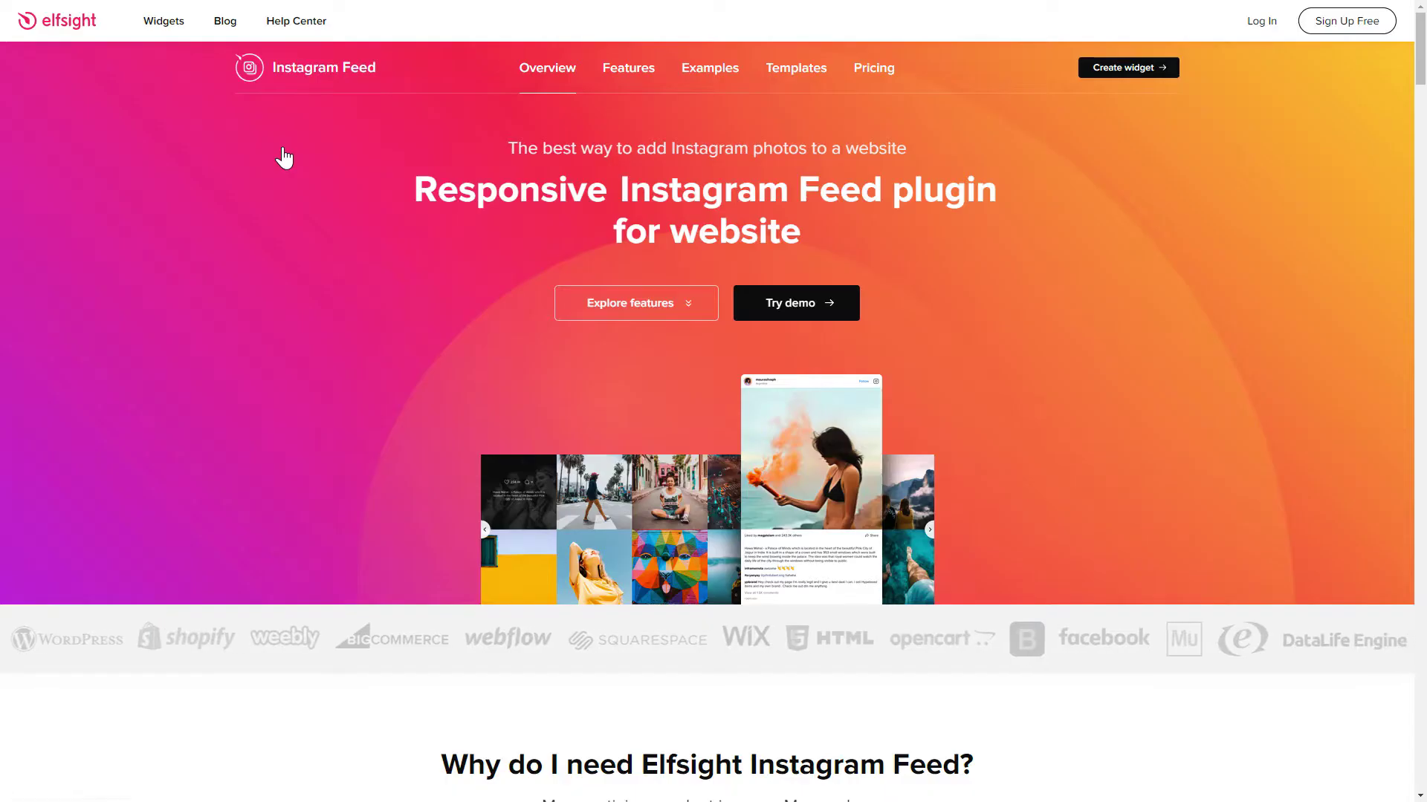
pyautogui.click(1127, 68)
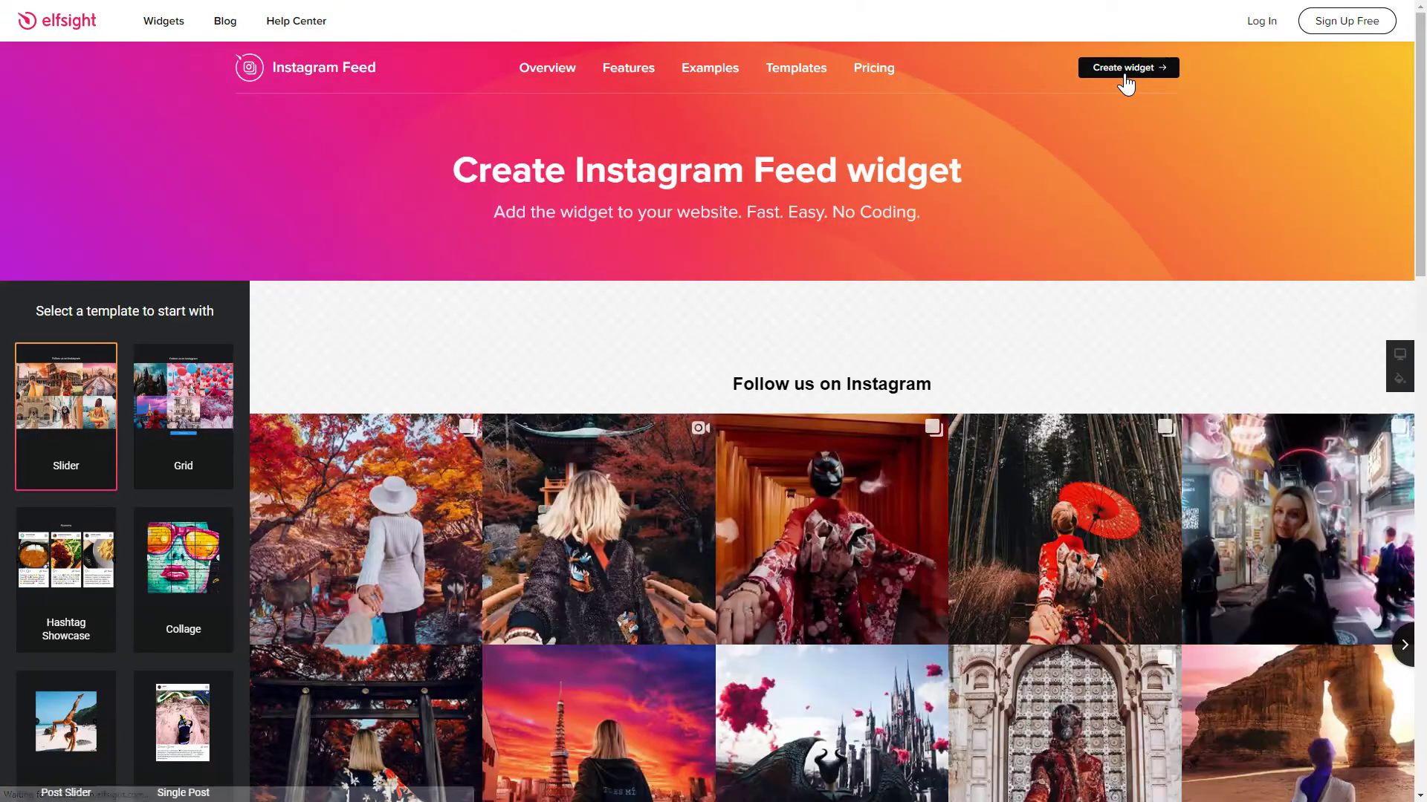
# Step: Preview the Single Post and Hashtag Showcase templates, then go back to Slider
pyautogui.scroll(-3, 1420, 272)
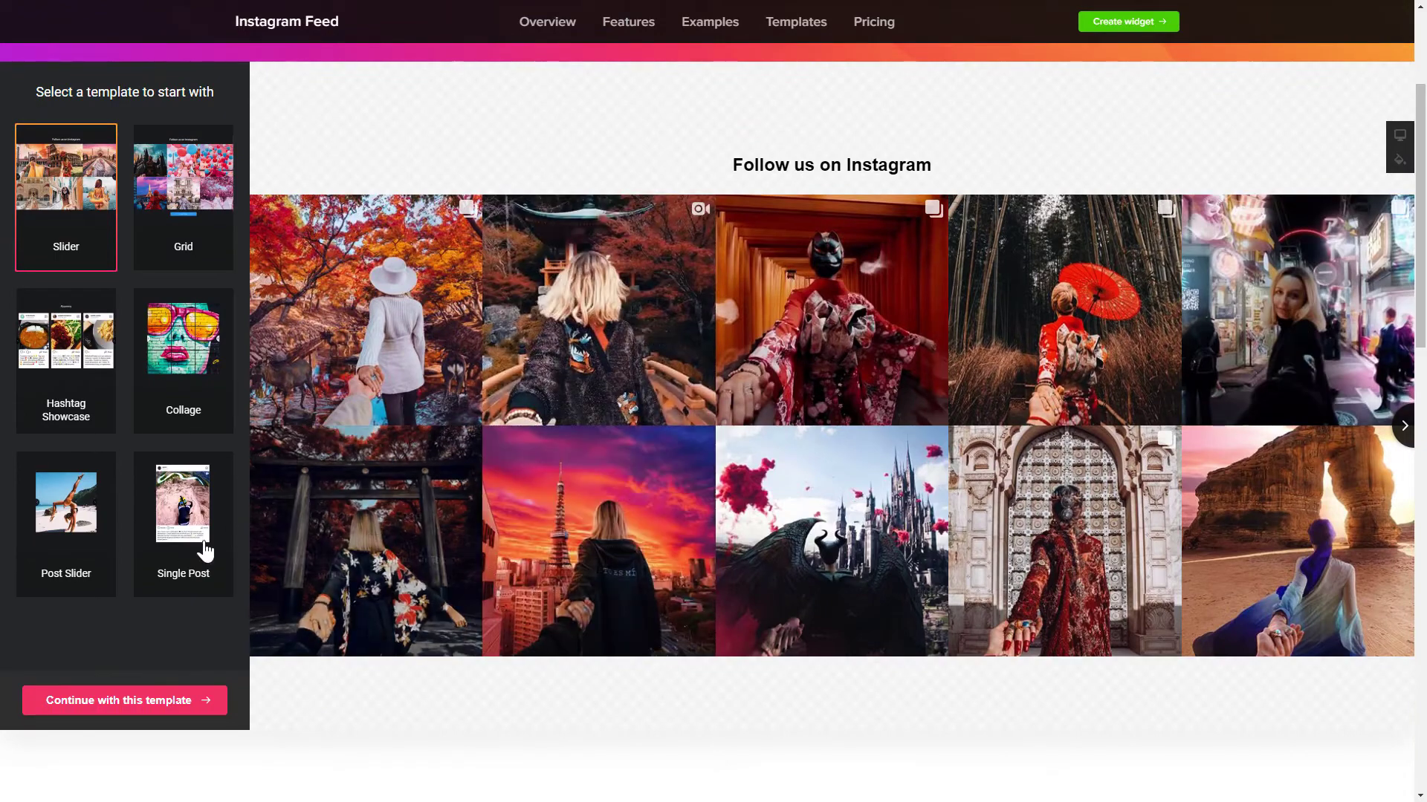
pyautogui.click(186, 564)
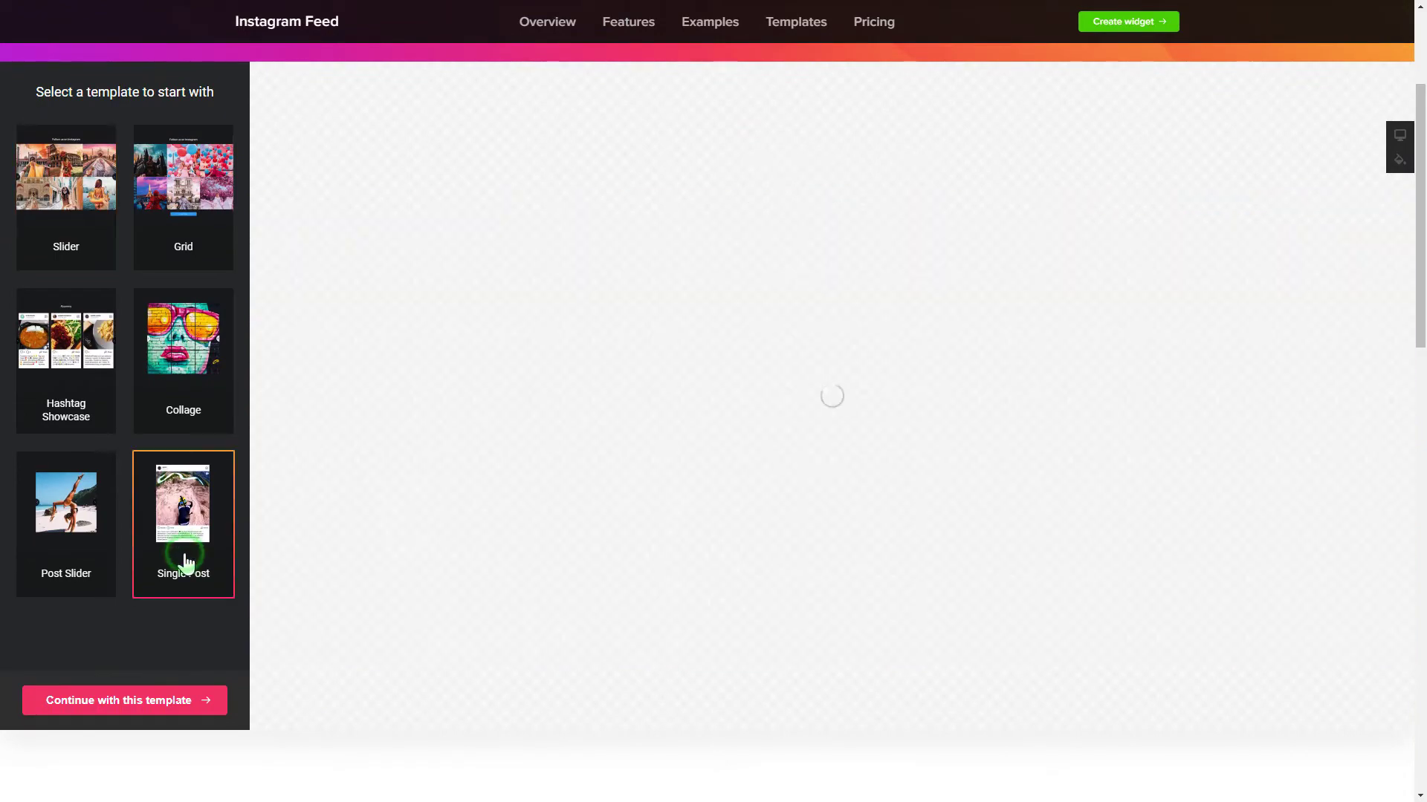
pyautogui.click(67, 391)
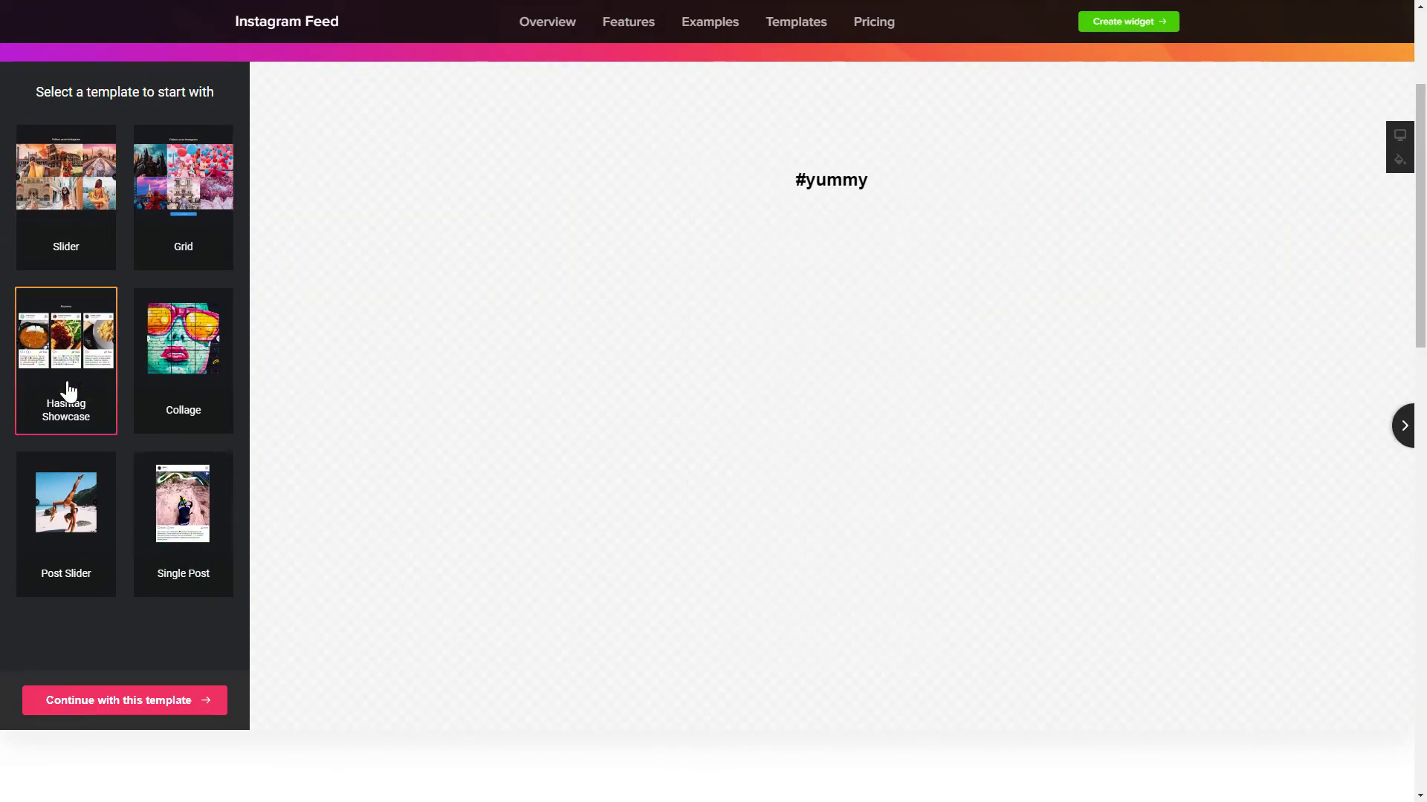
pyautogui.click(71, 236)
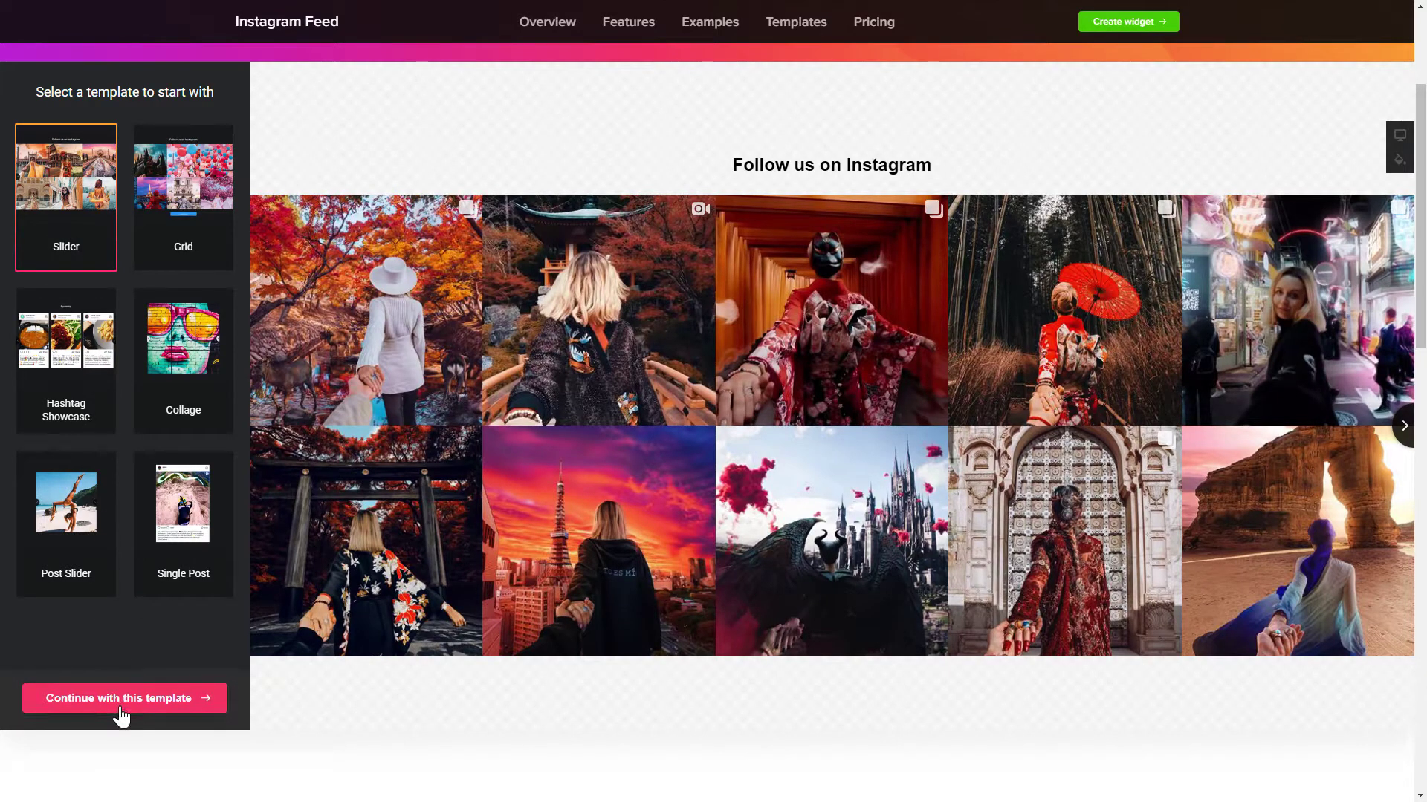
pyautogui.click(119, 709)
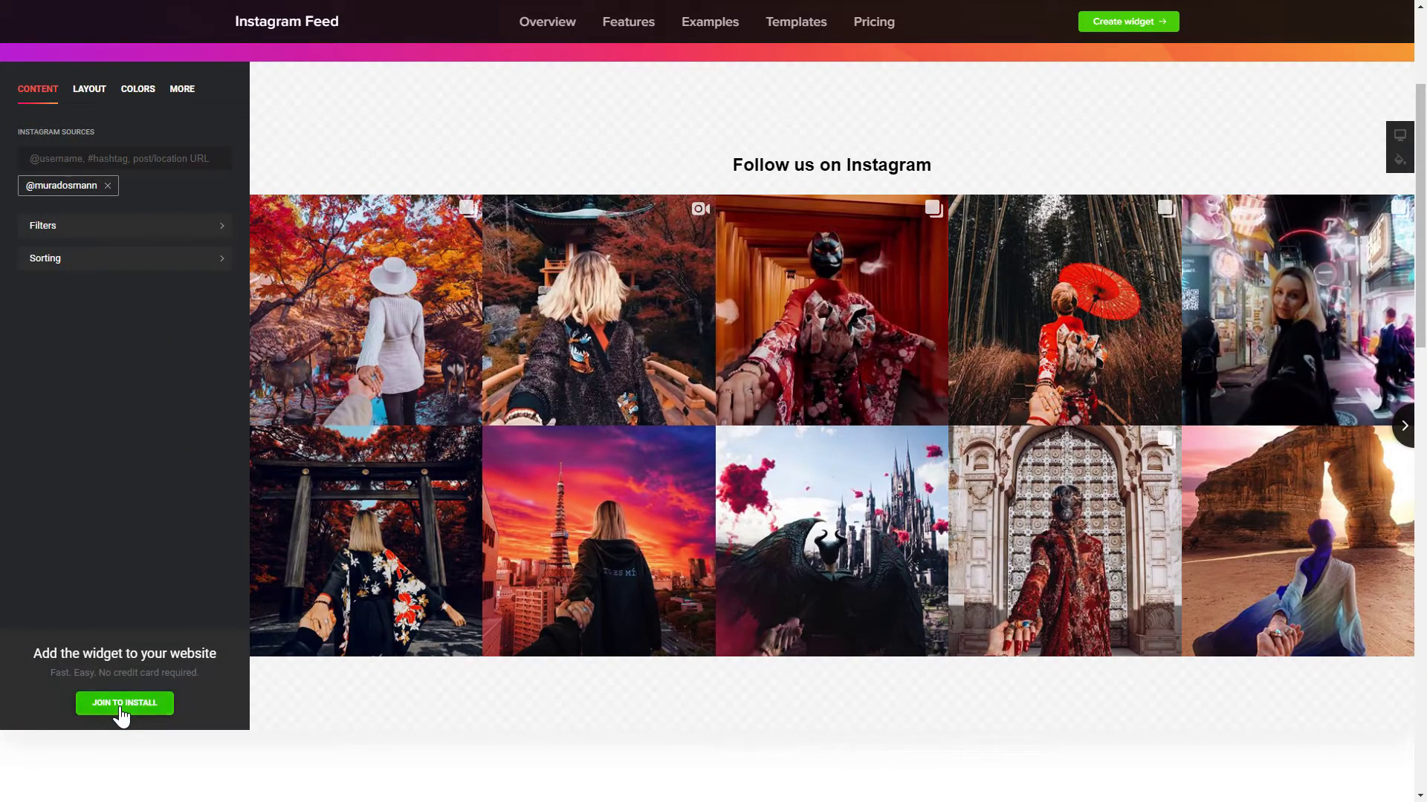
pyautogui.click(107, 185)
pyautogui.write('@beautifuldestinations')
pyautogui.press('Return')
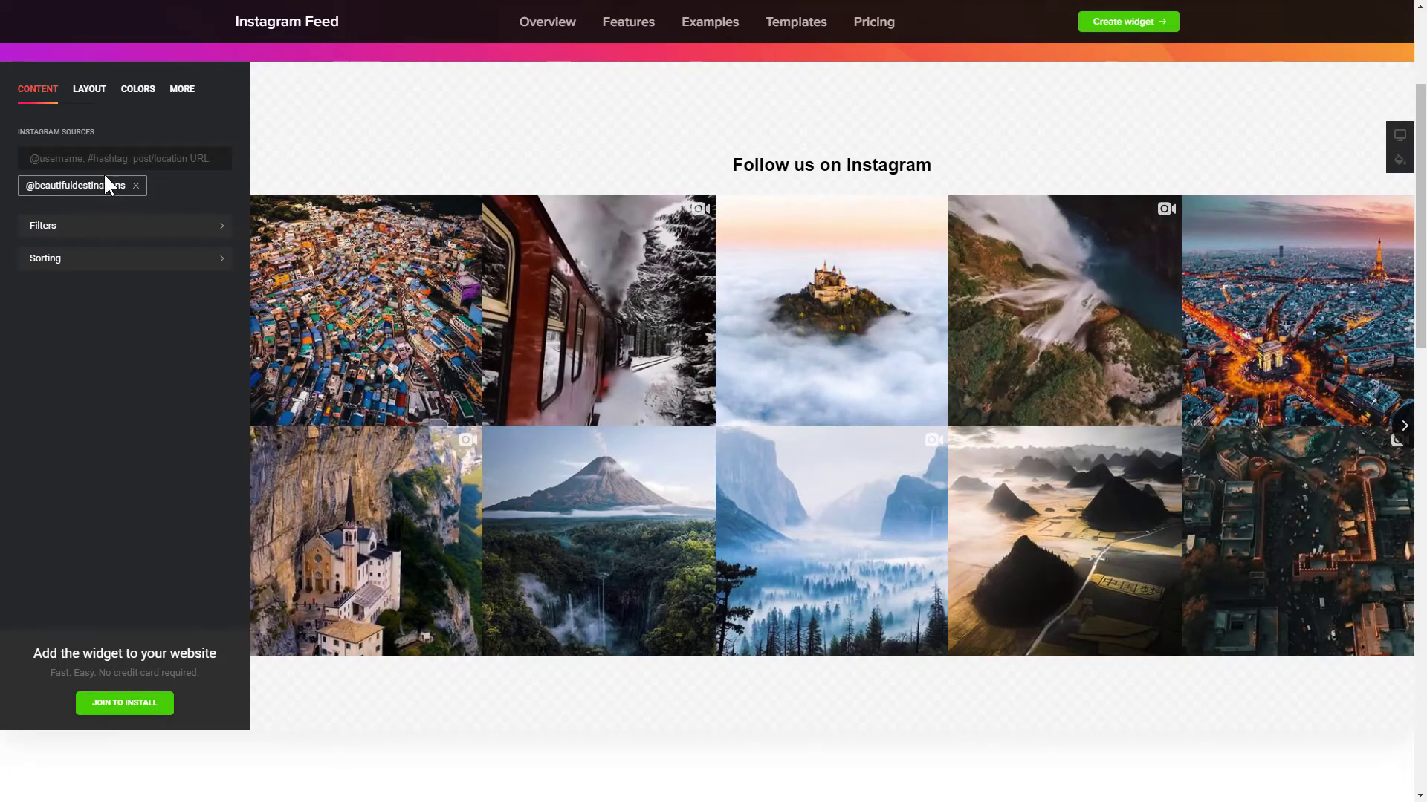
# Step: Switch the post template to Classic and review the colour, title and language settings
pyautogui.click(87, 104)
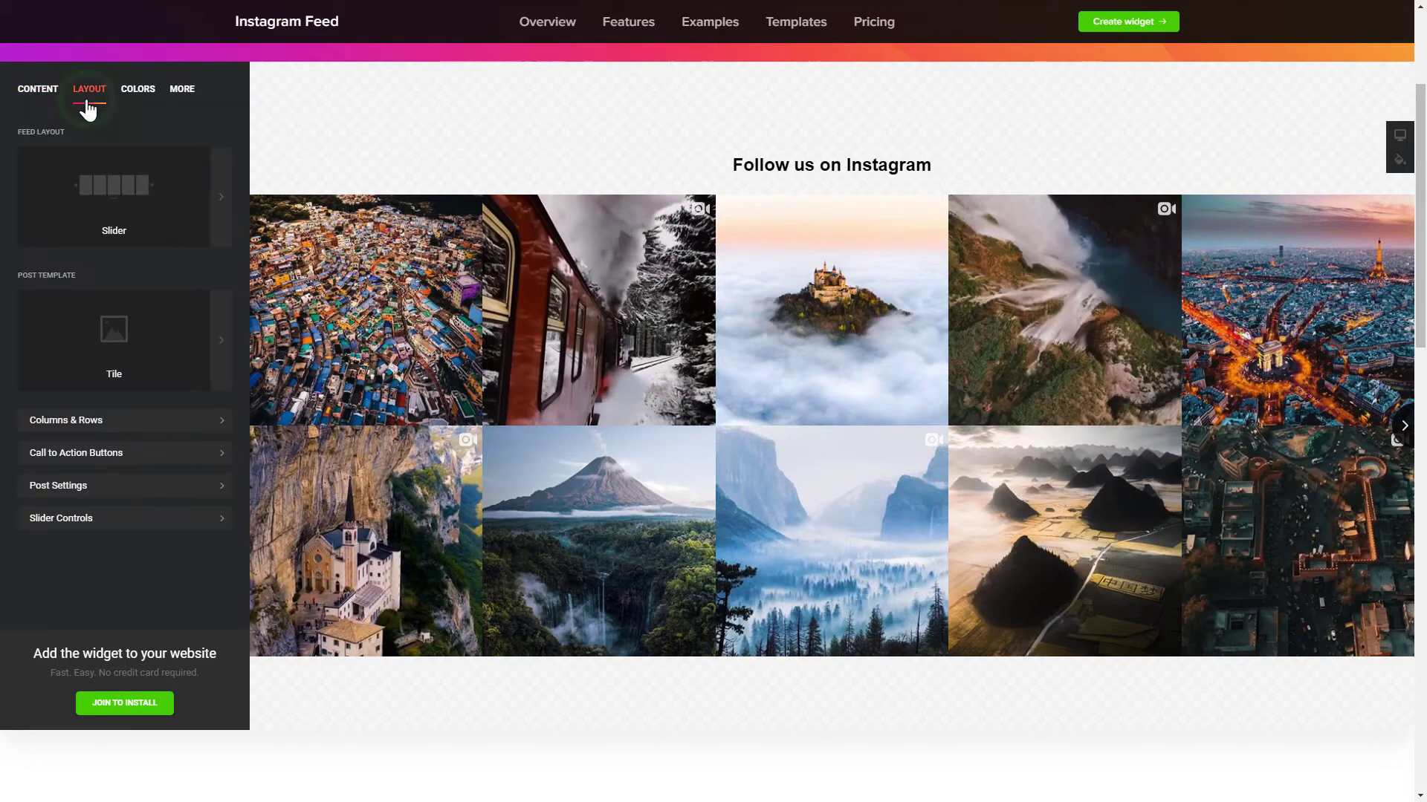
pyautogui.click(165, 364)
pyautogui.click(184, 311)
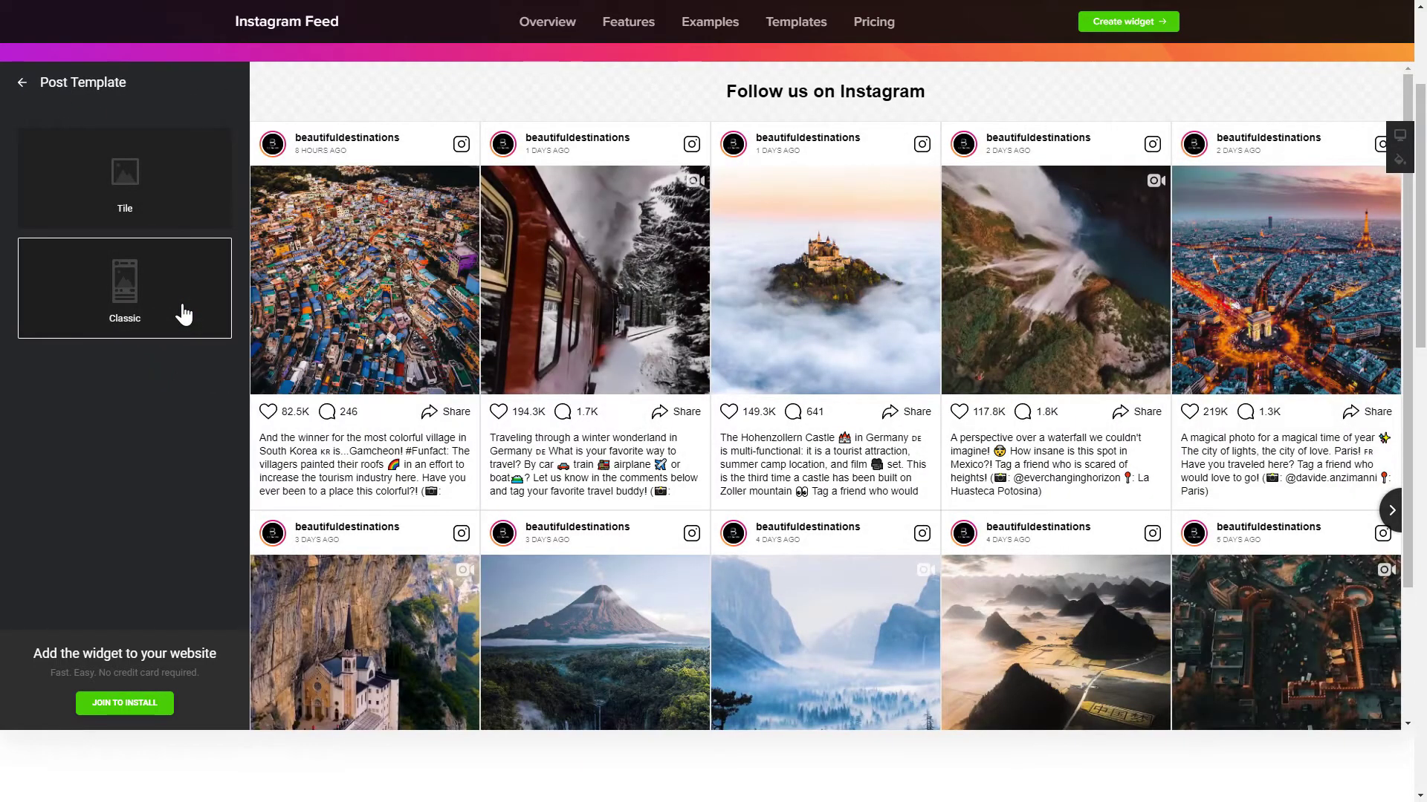
pyautogui.click(23, 85)
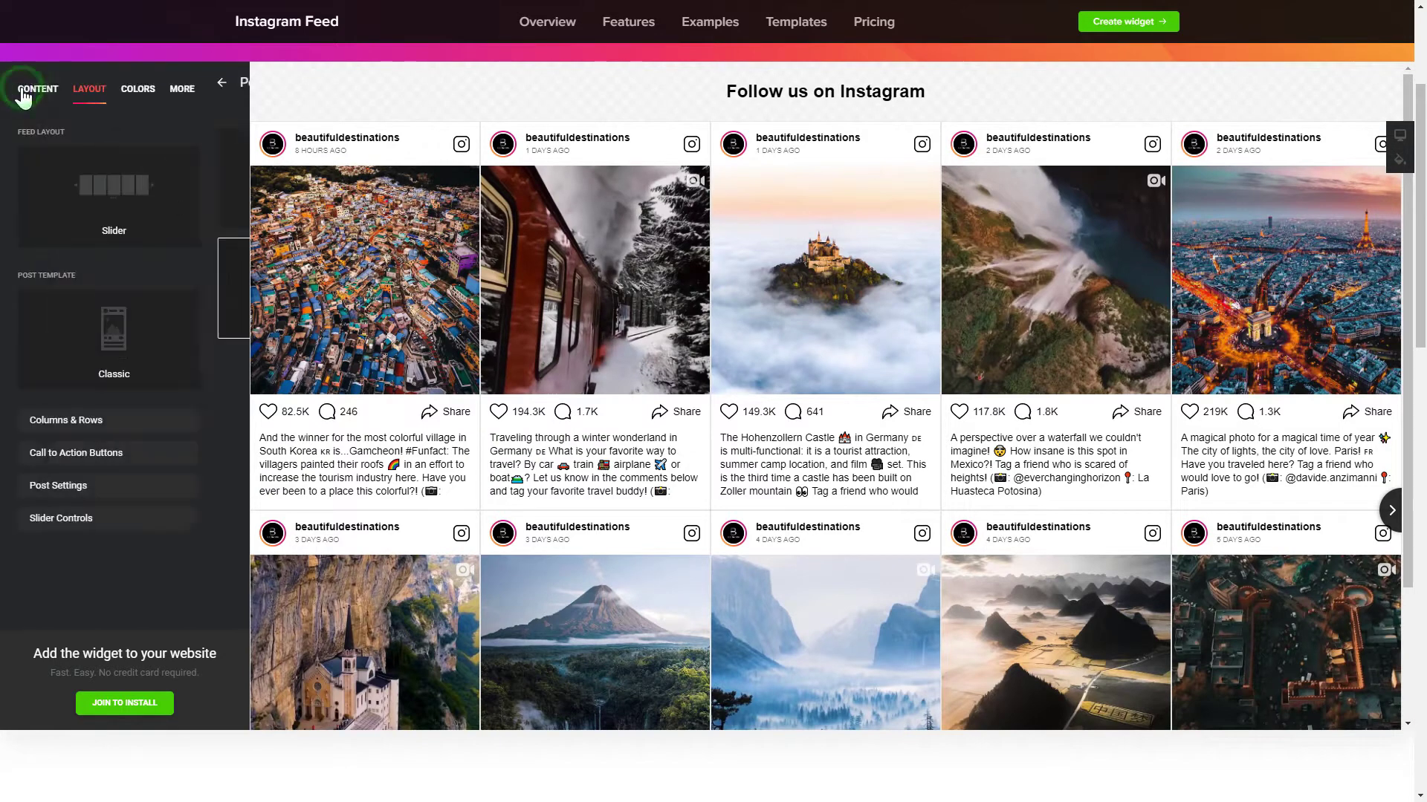
pyautogui.click(139, 109)
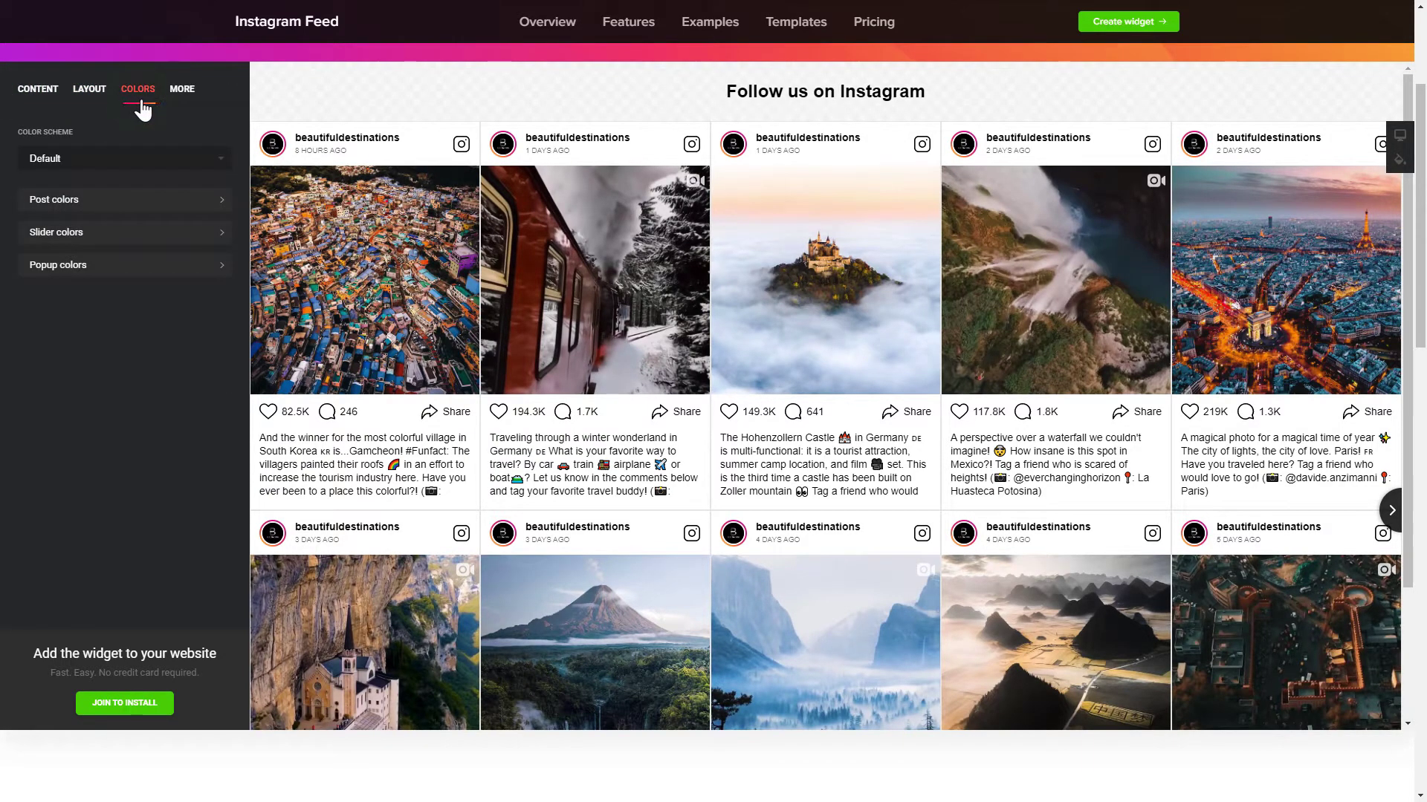
pyautogui.click(182, 104)
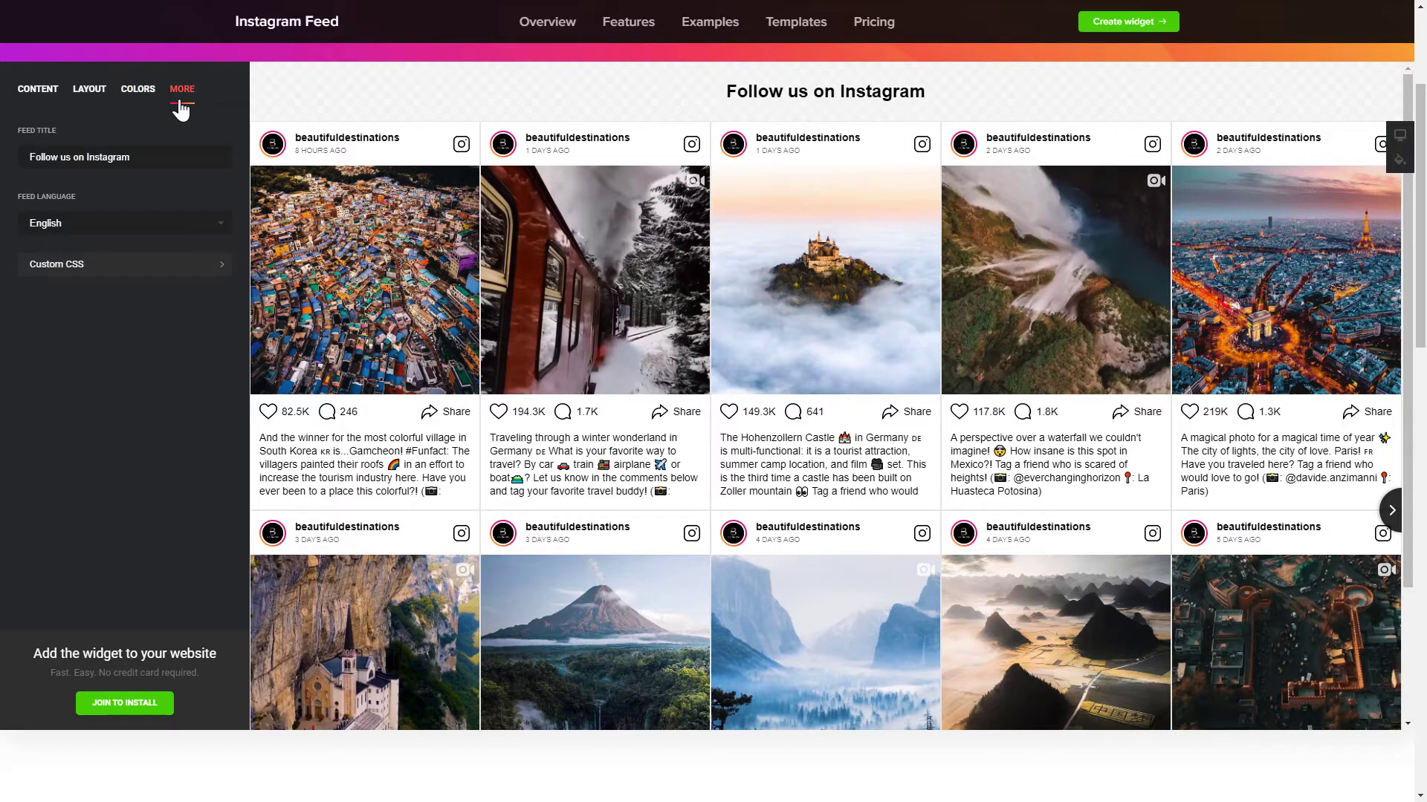
pyautogui.click(39, 101)
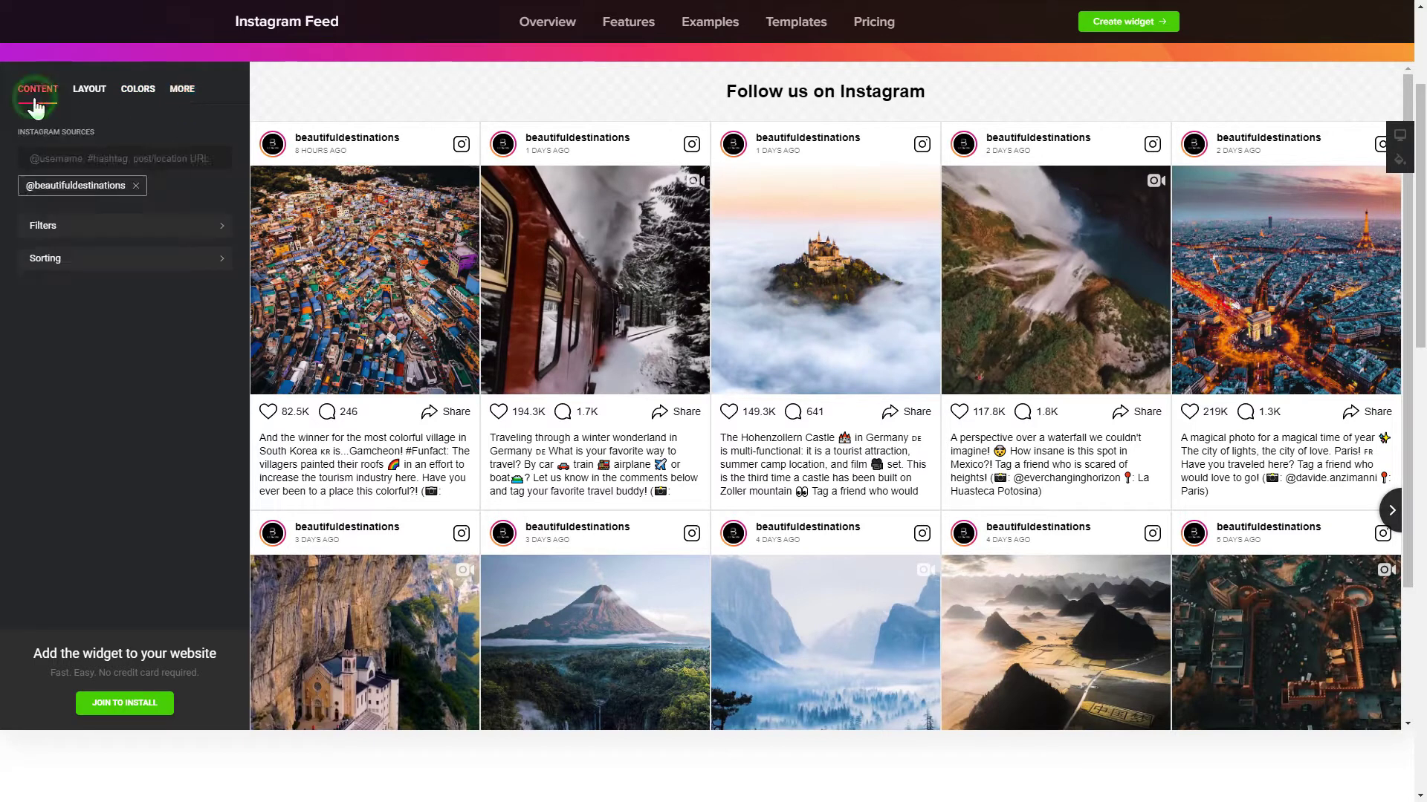
# Step: Sign up for an Elfsight account with a password, pick the free Lite plan, and copy the embed code
pyautogui.click(125, 704)
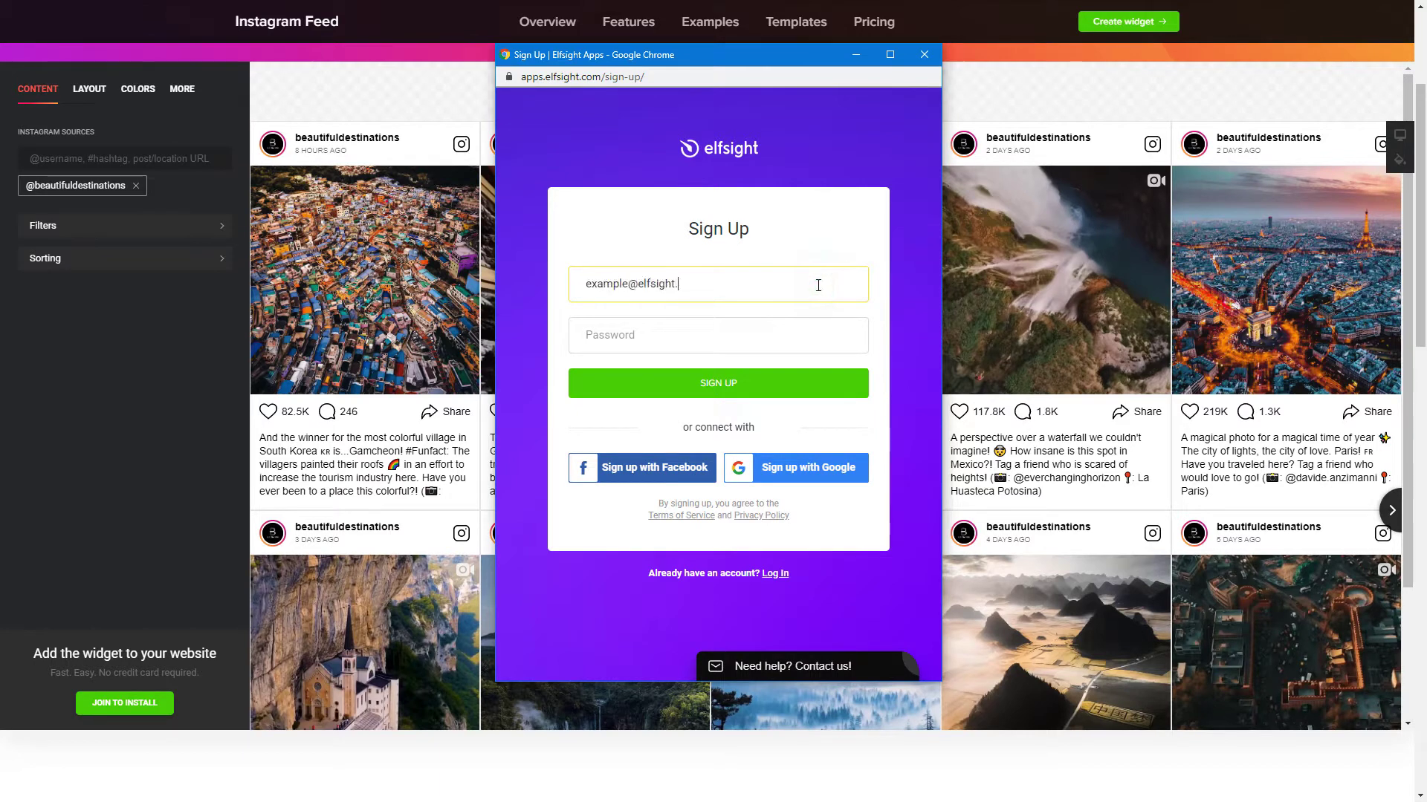
pyautogui.click(818, 328)
pyautogui.write('**********')
pyautogui.click(723, 386)
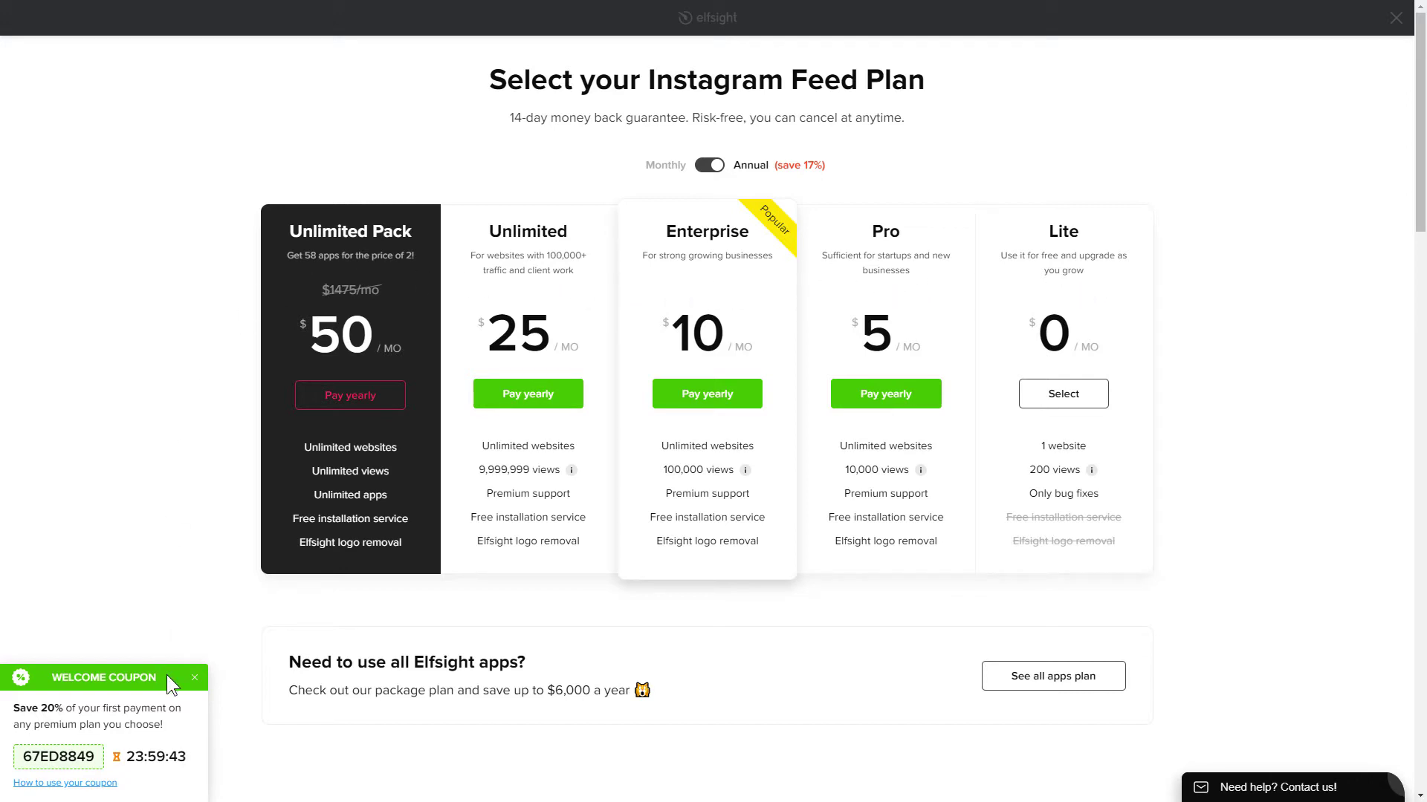
pyautogui.click(1063, 396)
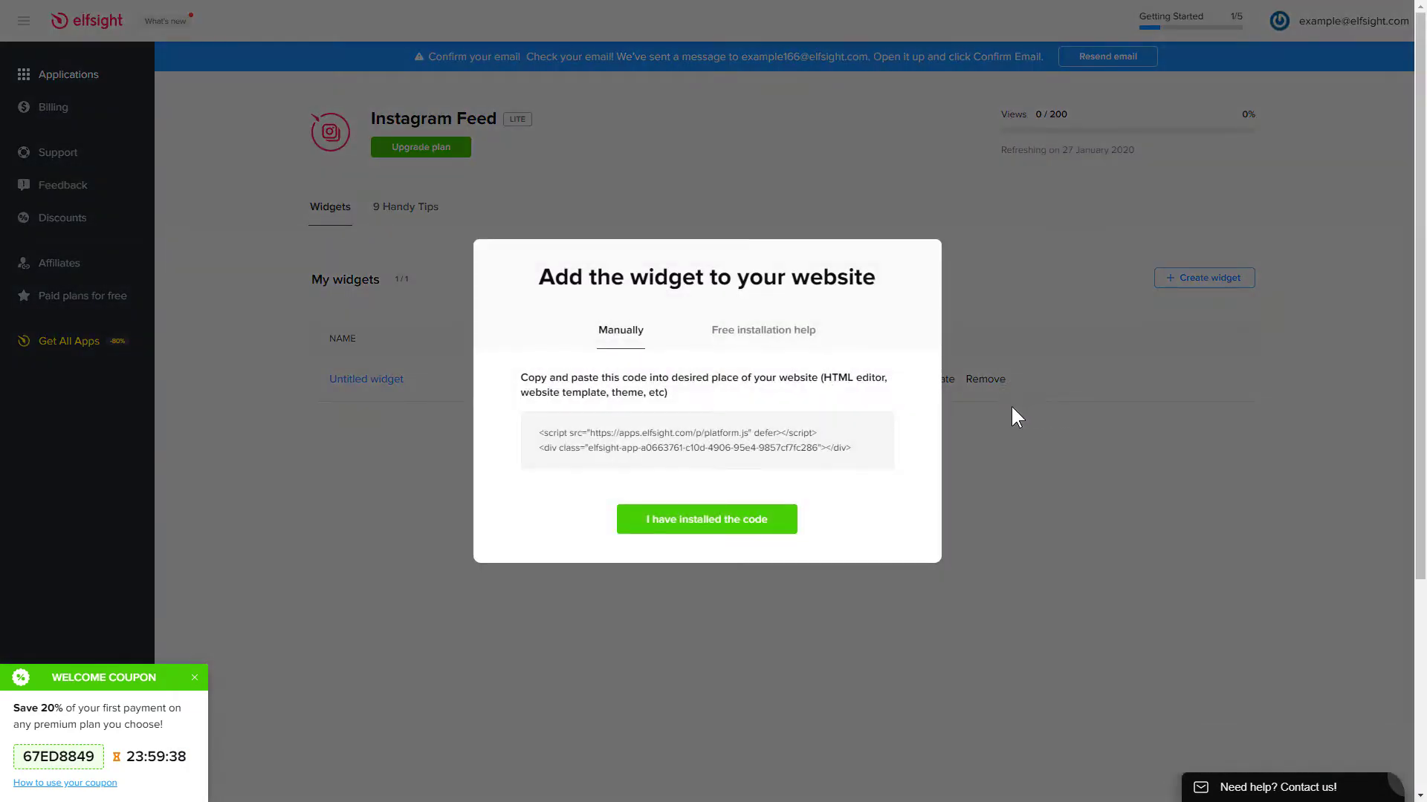
pyautogui.click(867, 453)
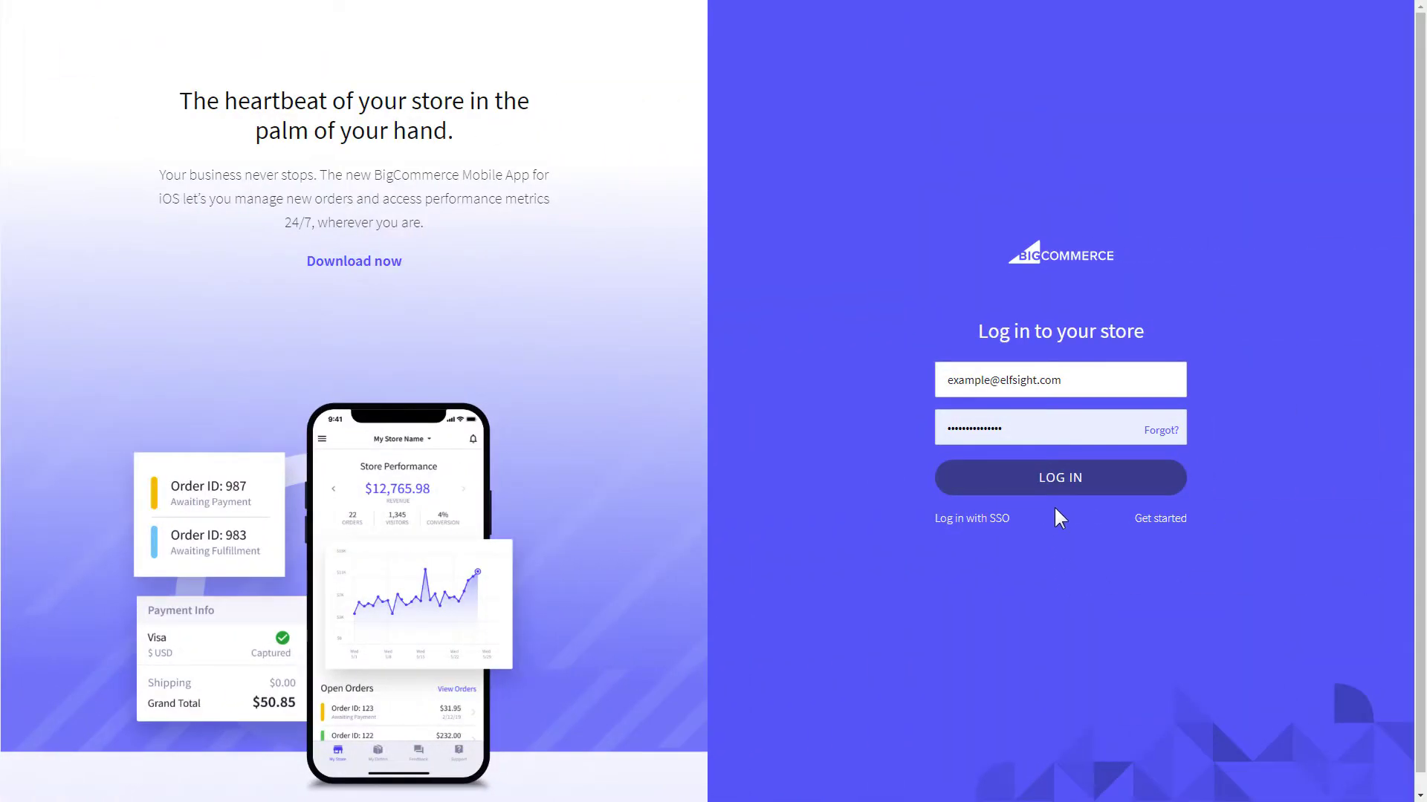
# Step: Log in to BigCommerce and open the Homepage web page for editing
pyautogui.click(1058, 491)
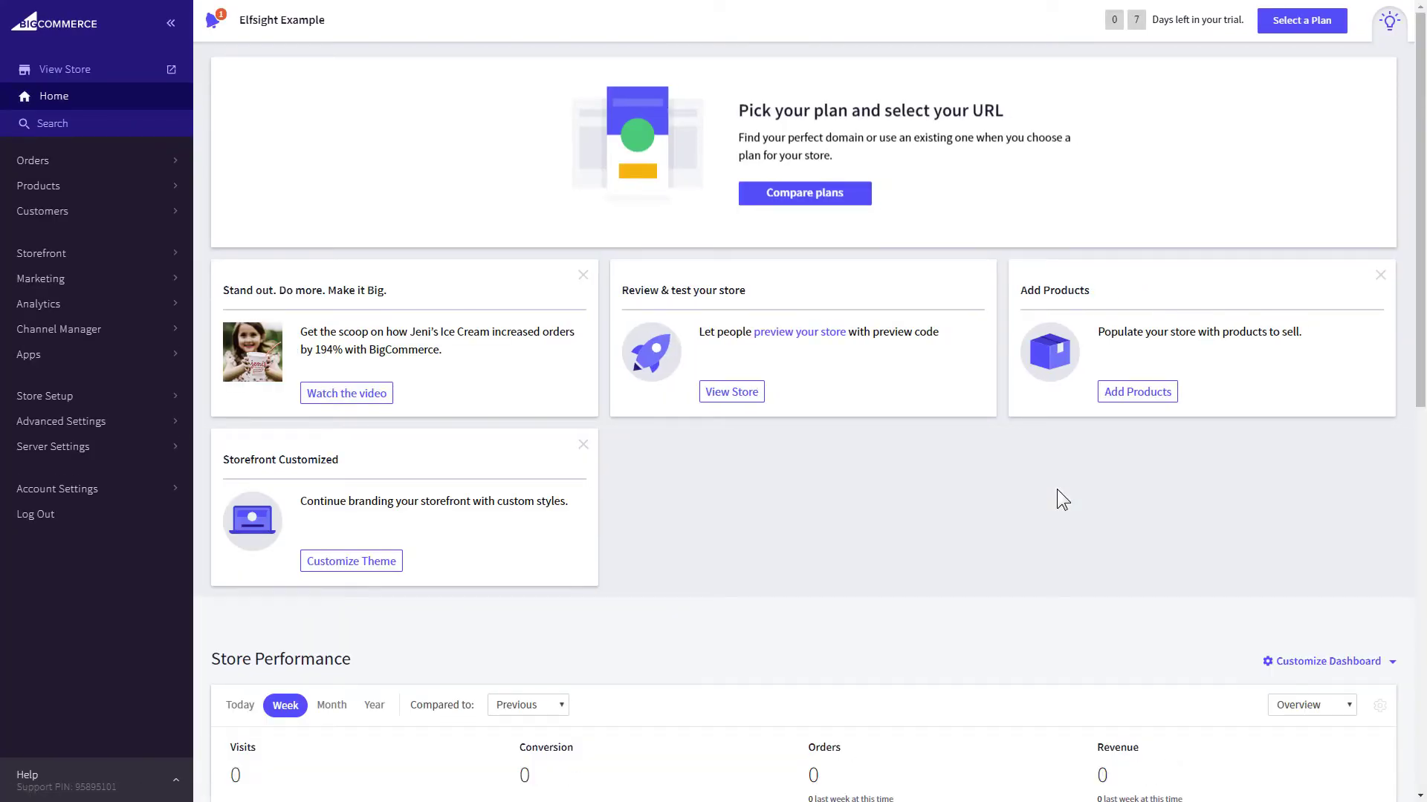
pyautogui.click(128, 260)
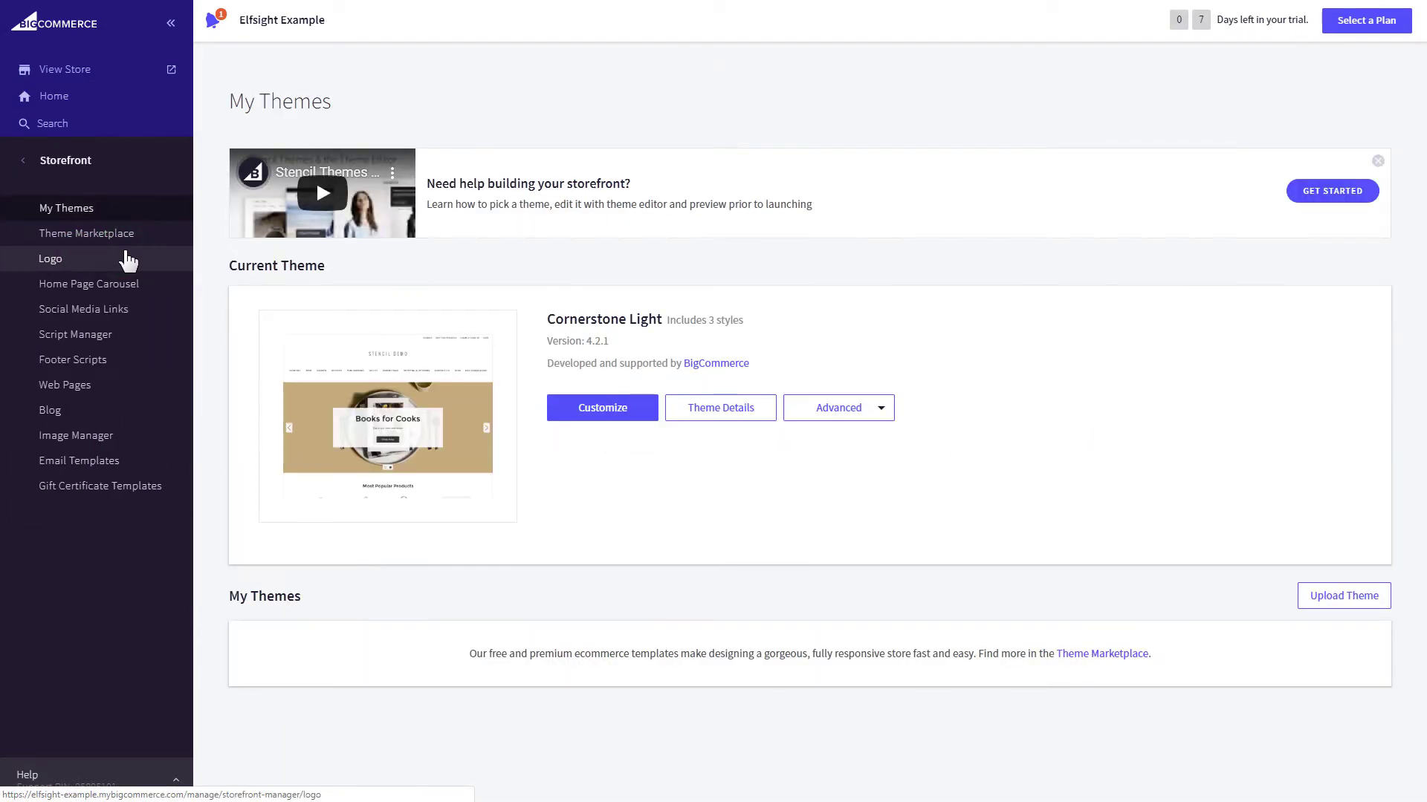
pyautogui.click(140, 386)
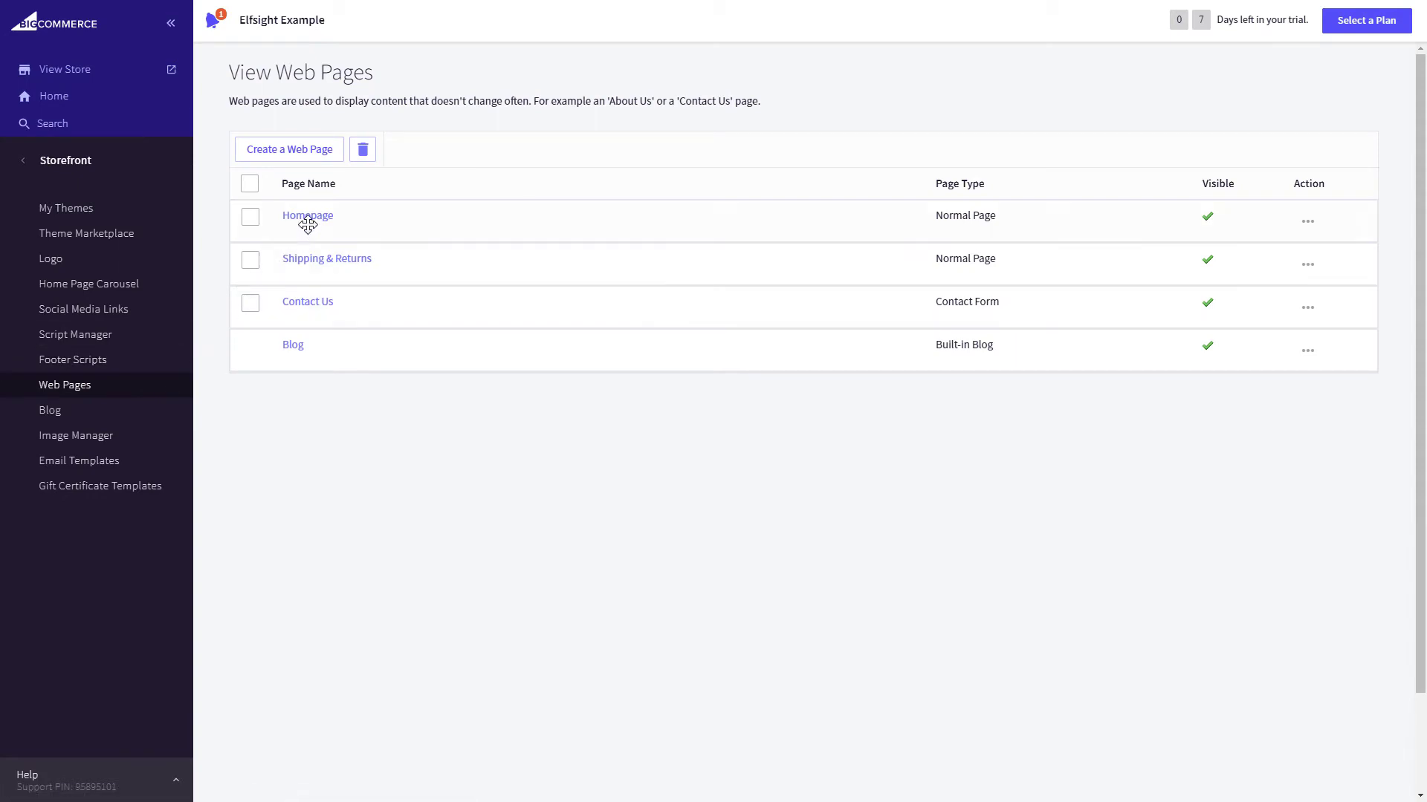
pyautogui.click(308, 218)
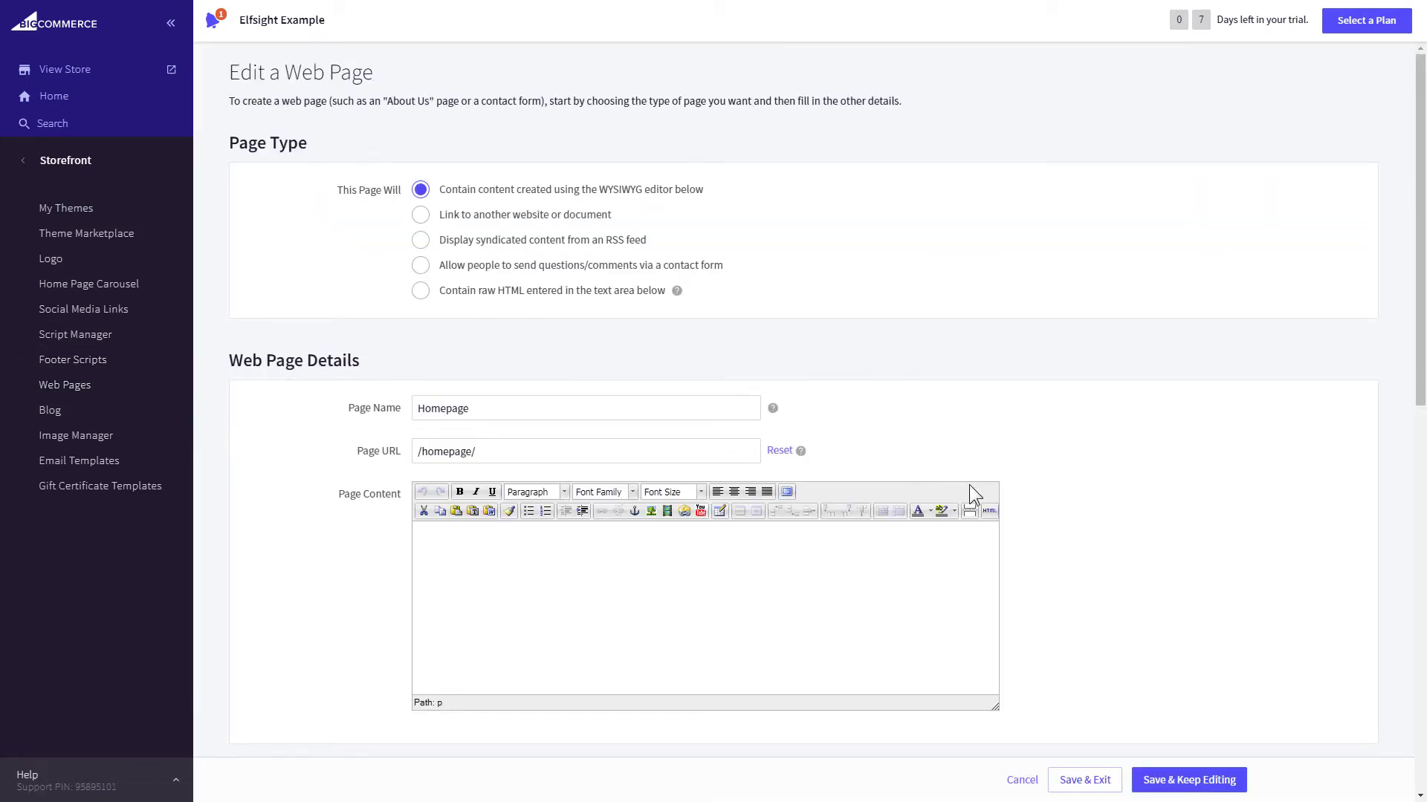
# Step: Paste the Elfsight code into the Homepage HTML source, update, and save the page
pyautogui.click(988, 513)
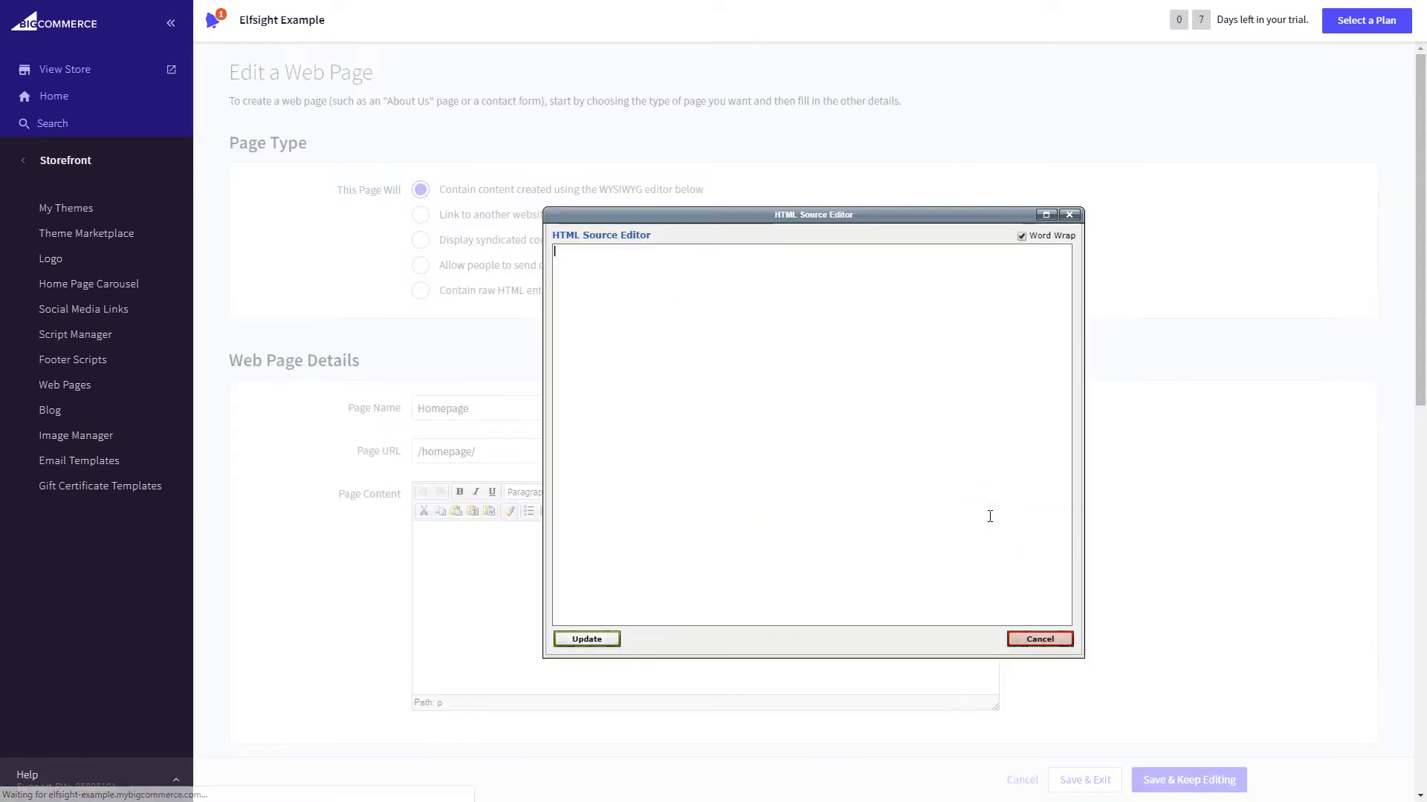
pyautogui.rightClick(734, 359)
pyautogui.click(804, 449)
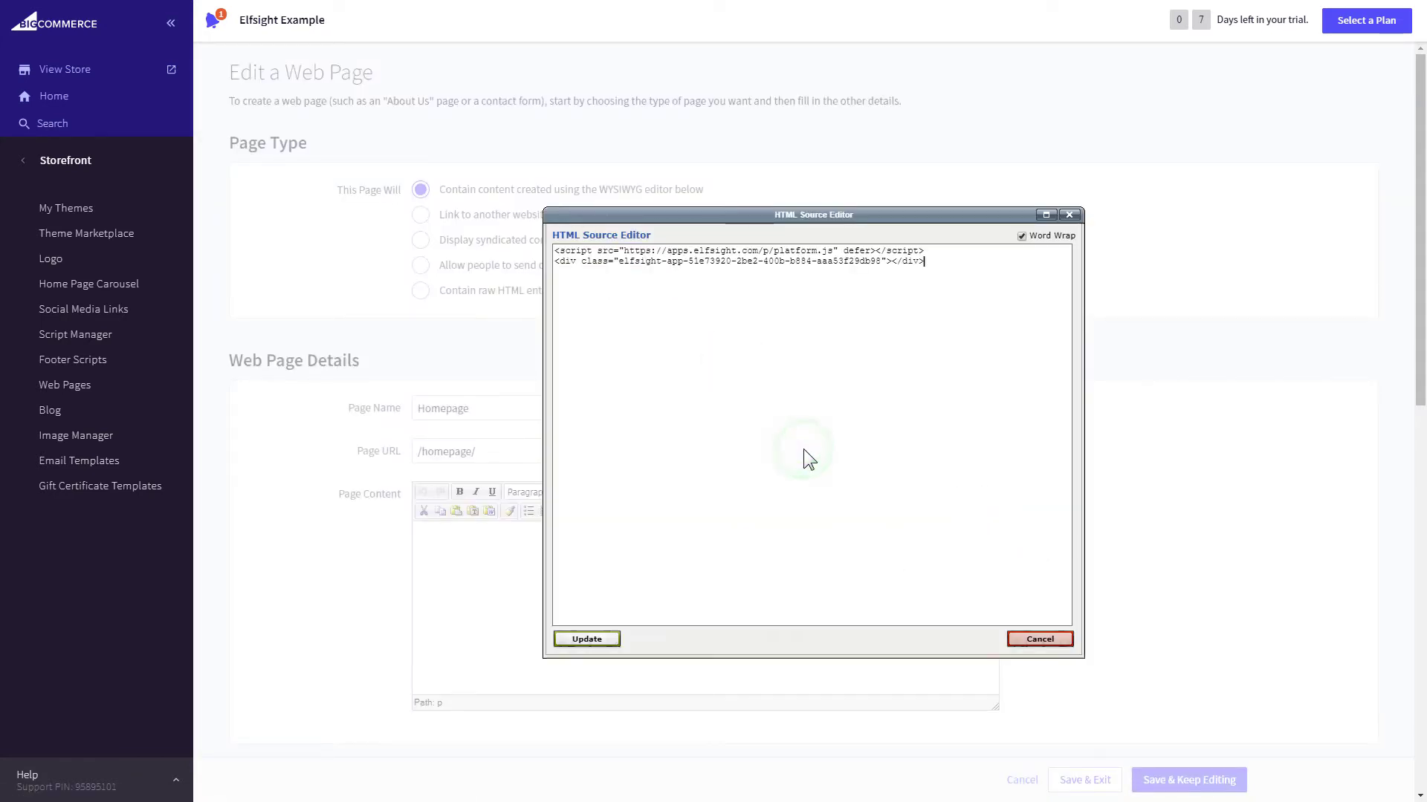
pyautogui.click(593, 640)
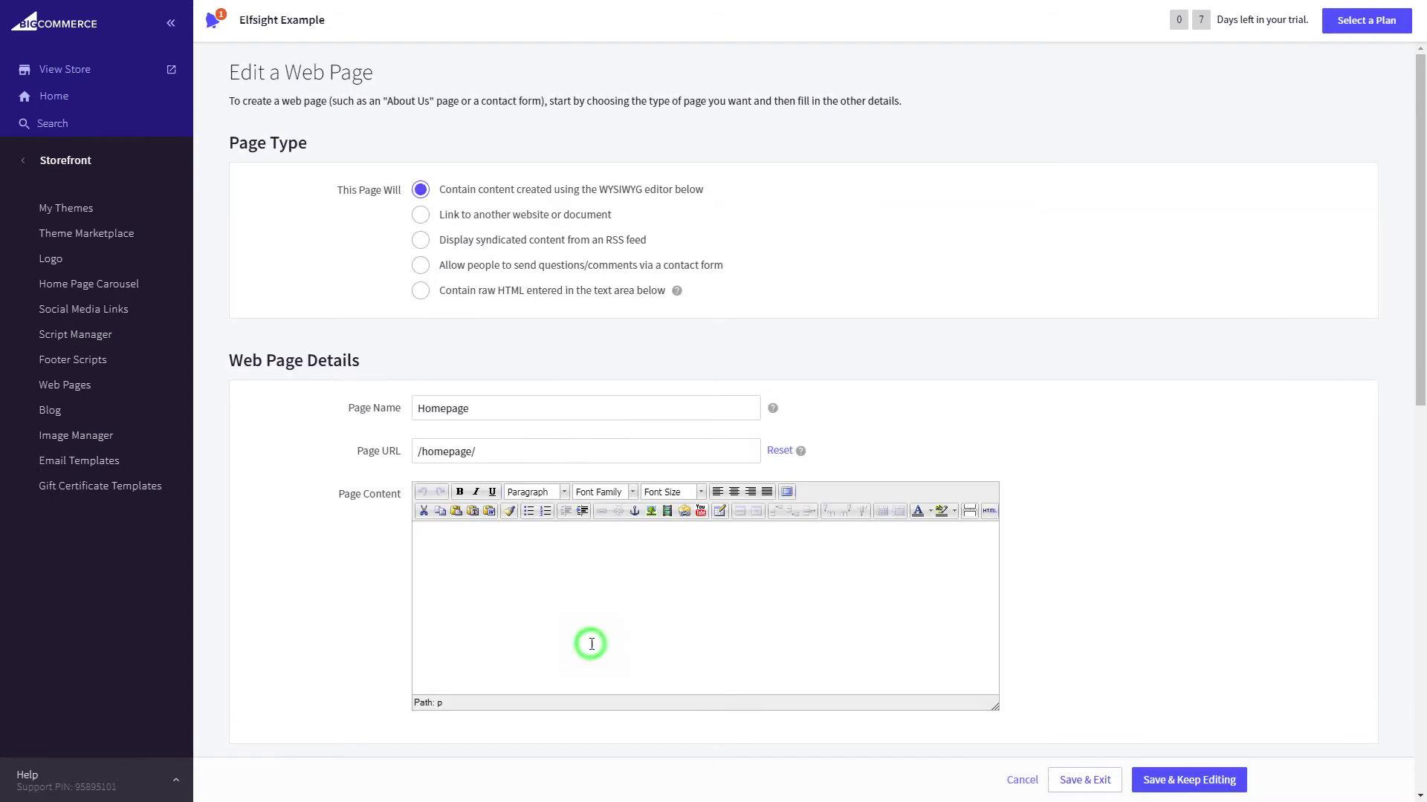
pyautogui.click(1083, 780)
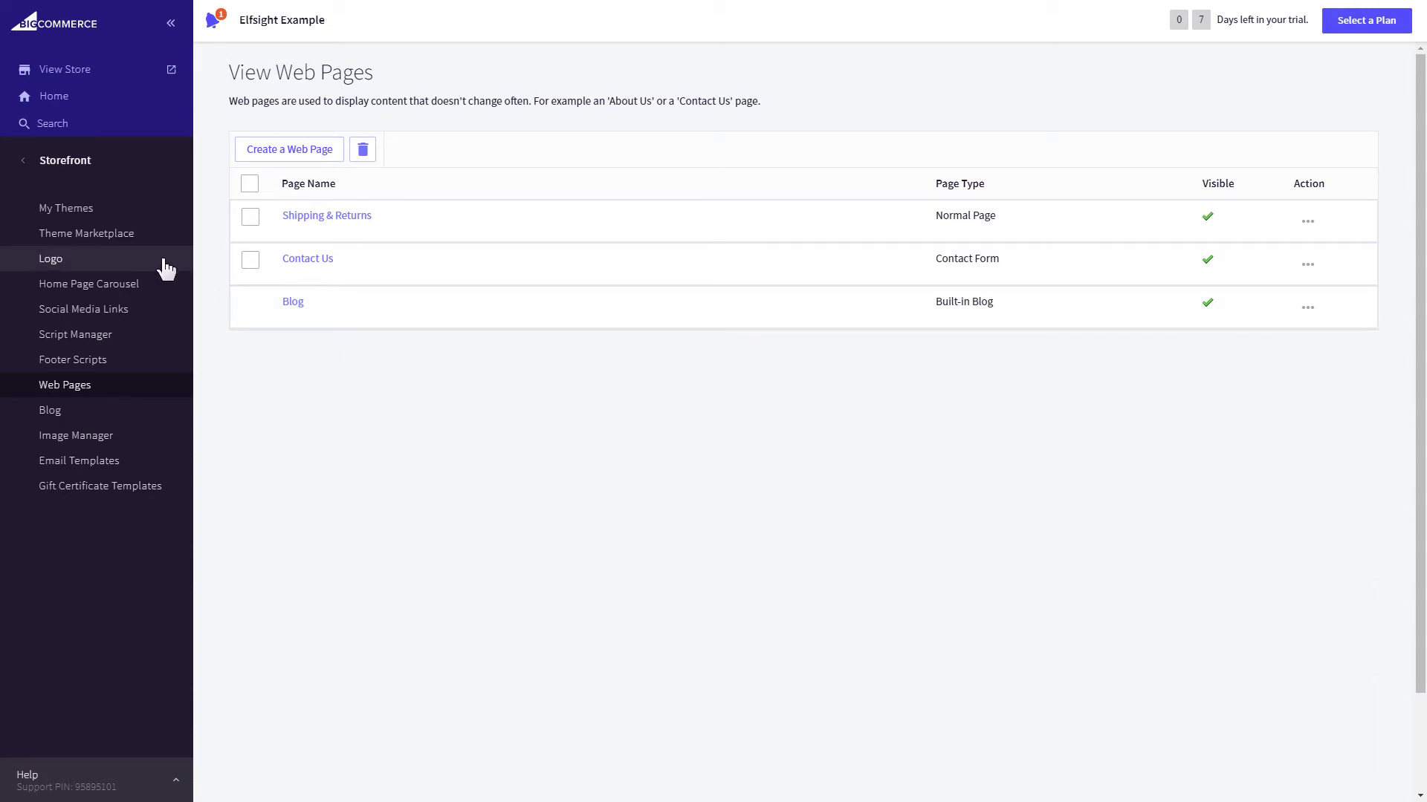
# Step: Make a copy of the current store theme named Cornerstone
pyautogui.click(115, 213)
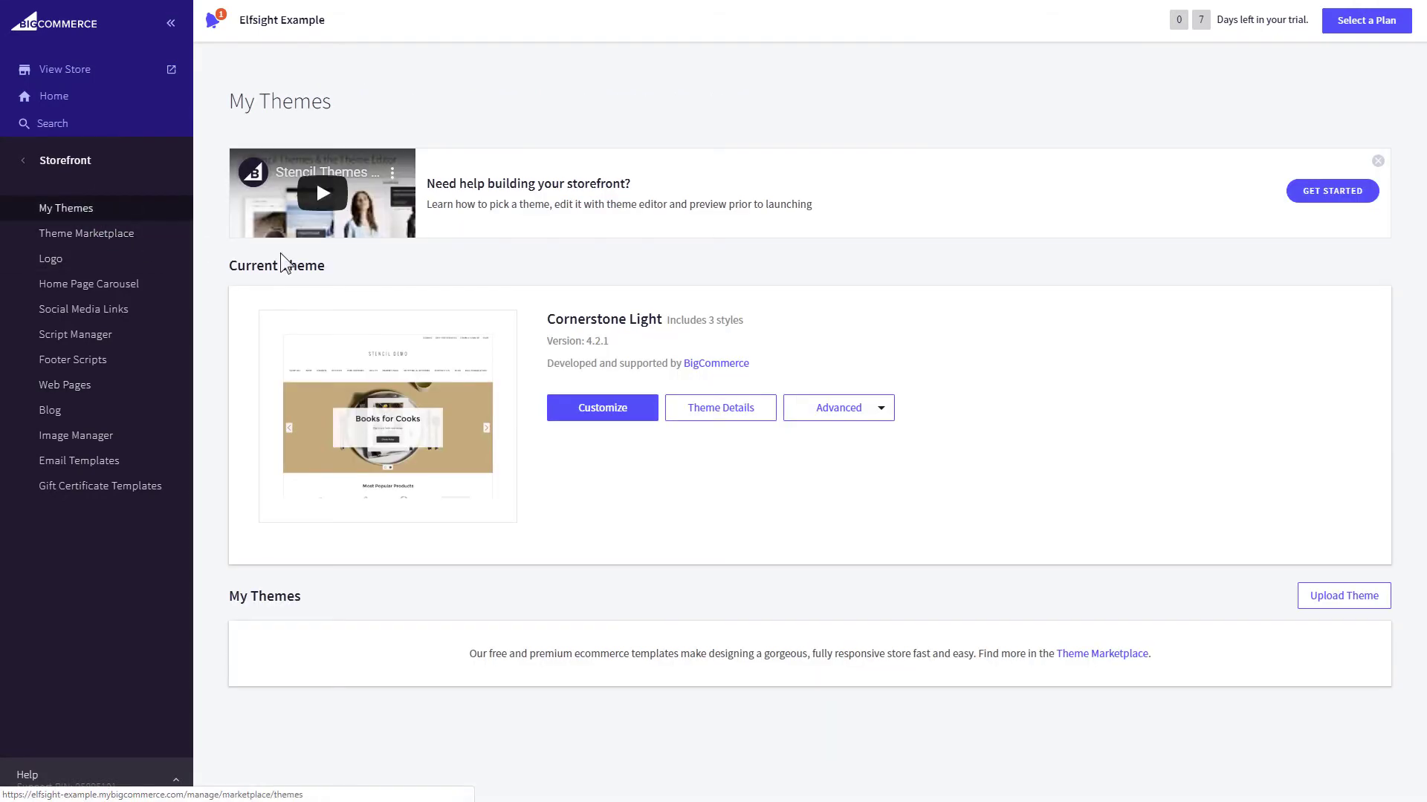
pyautogui.click(881, 417)
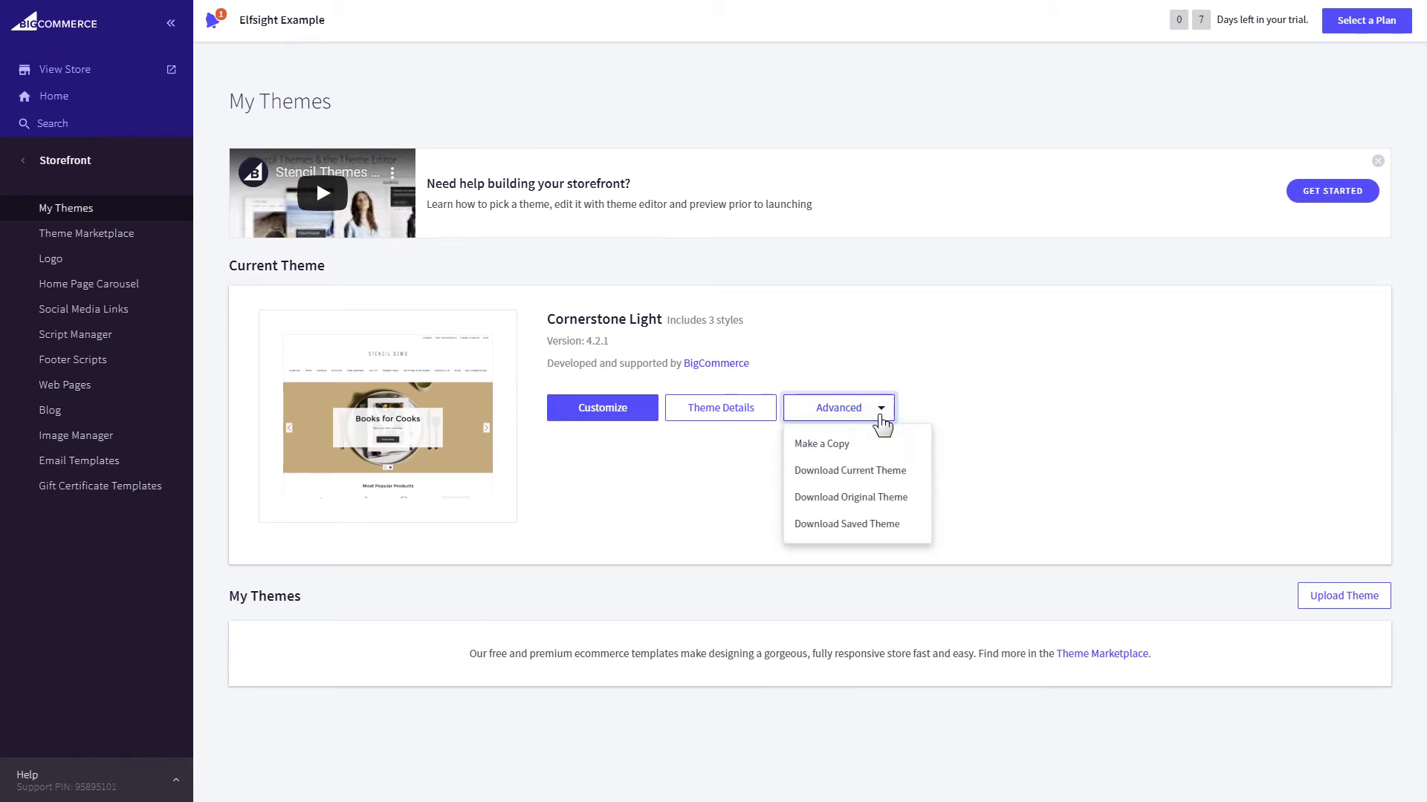
pyautogui.click(881, 446)
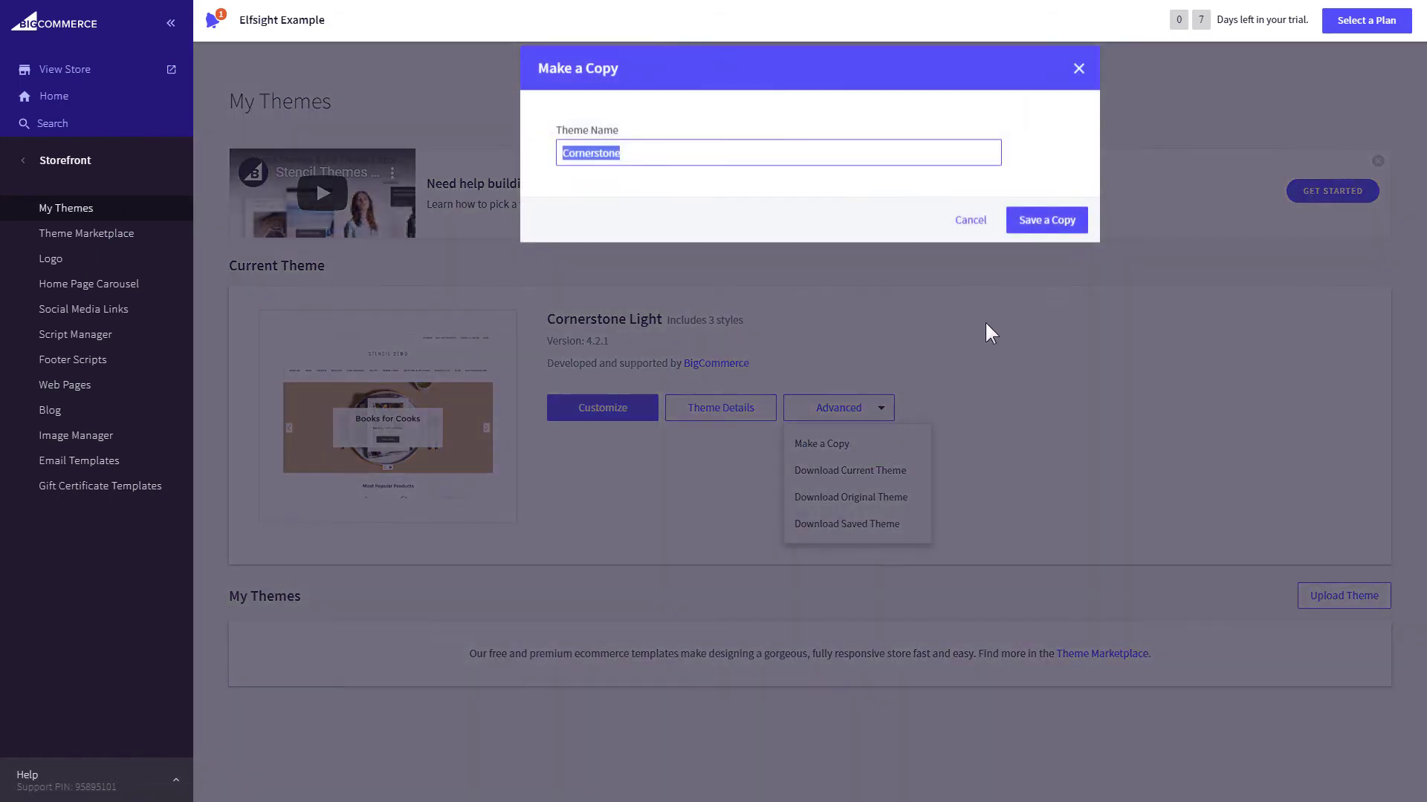
pyautogui.click(1043, 224)
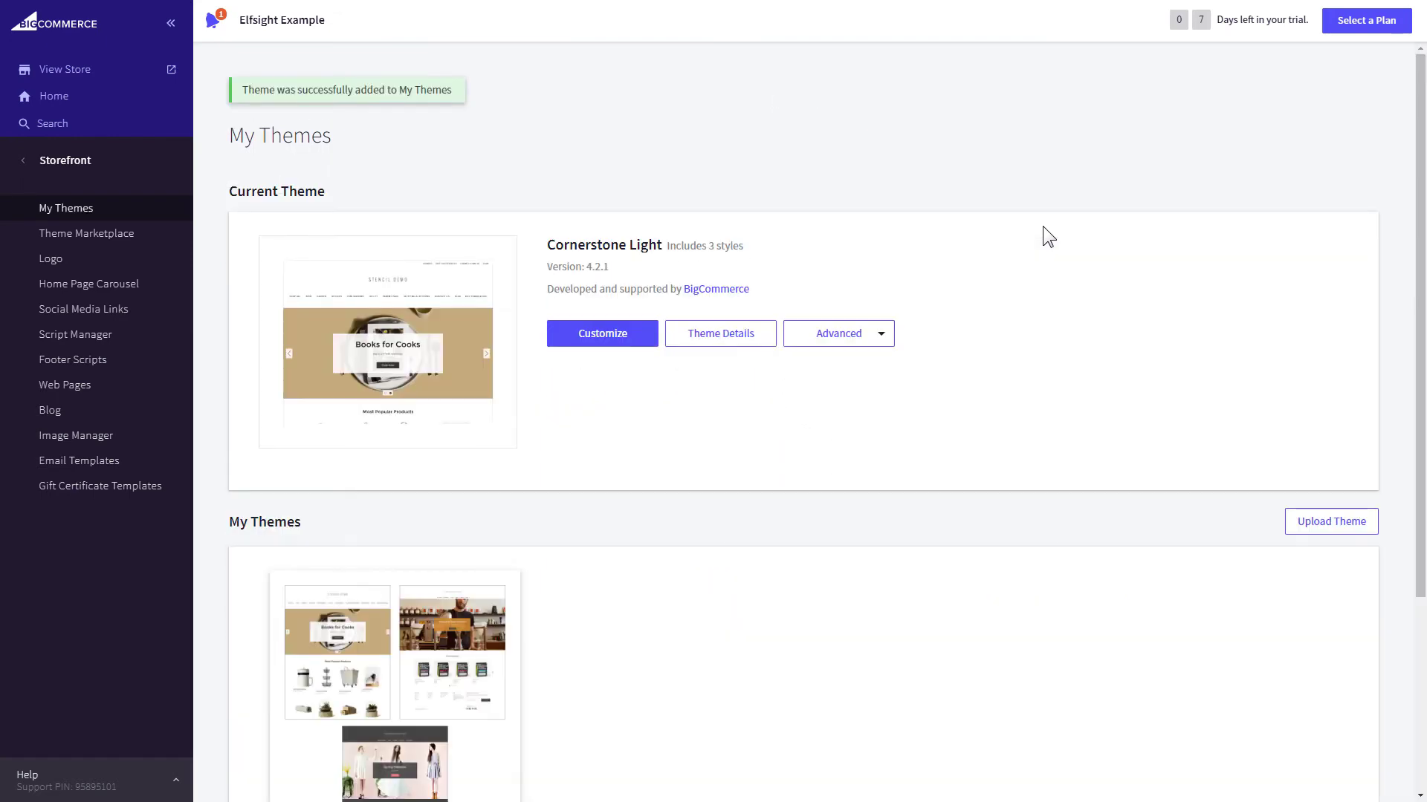
# Step: Open the copied Cornerstone theme's files in the theme editor
pyautogui.scroll(-4, 1391, 527)
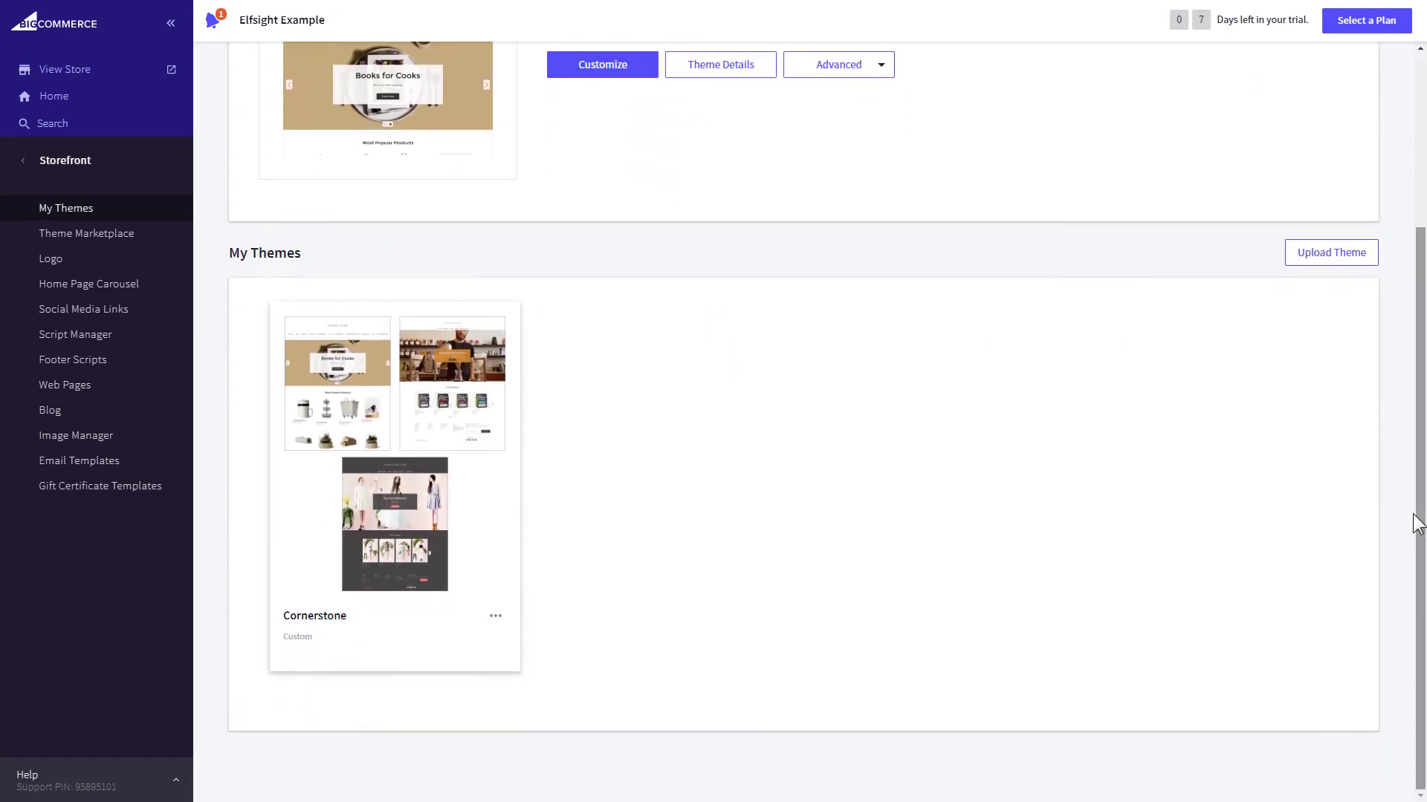
pyautogui.click(495, 616)
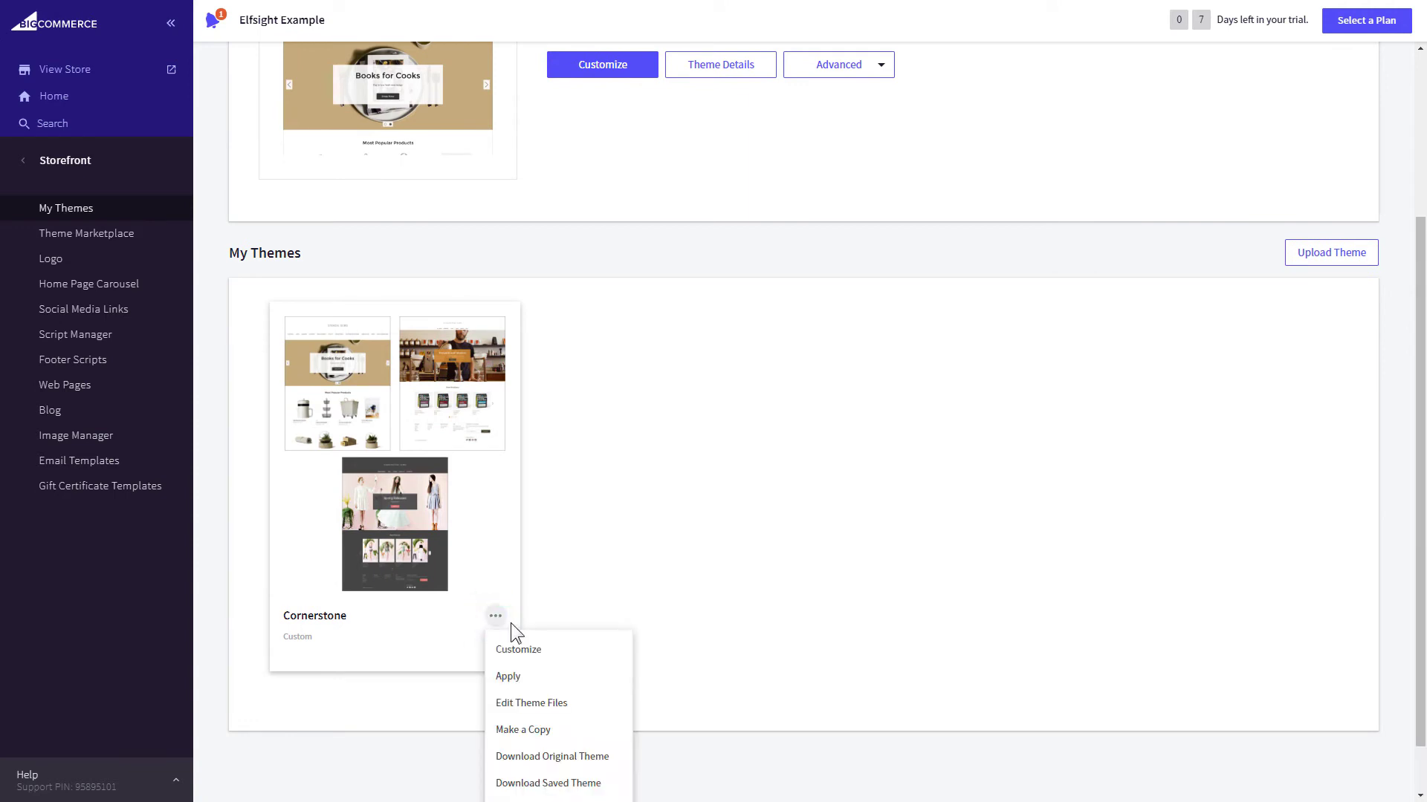
pyautogui.click(592, 701)
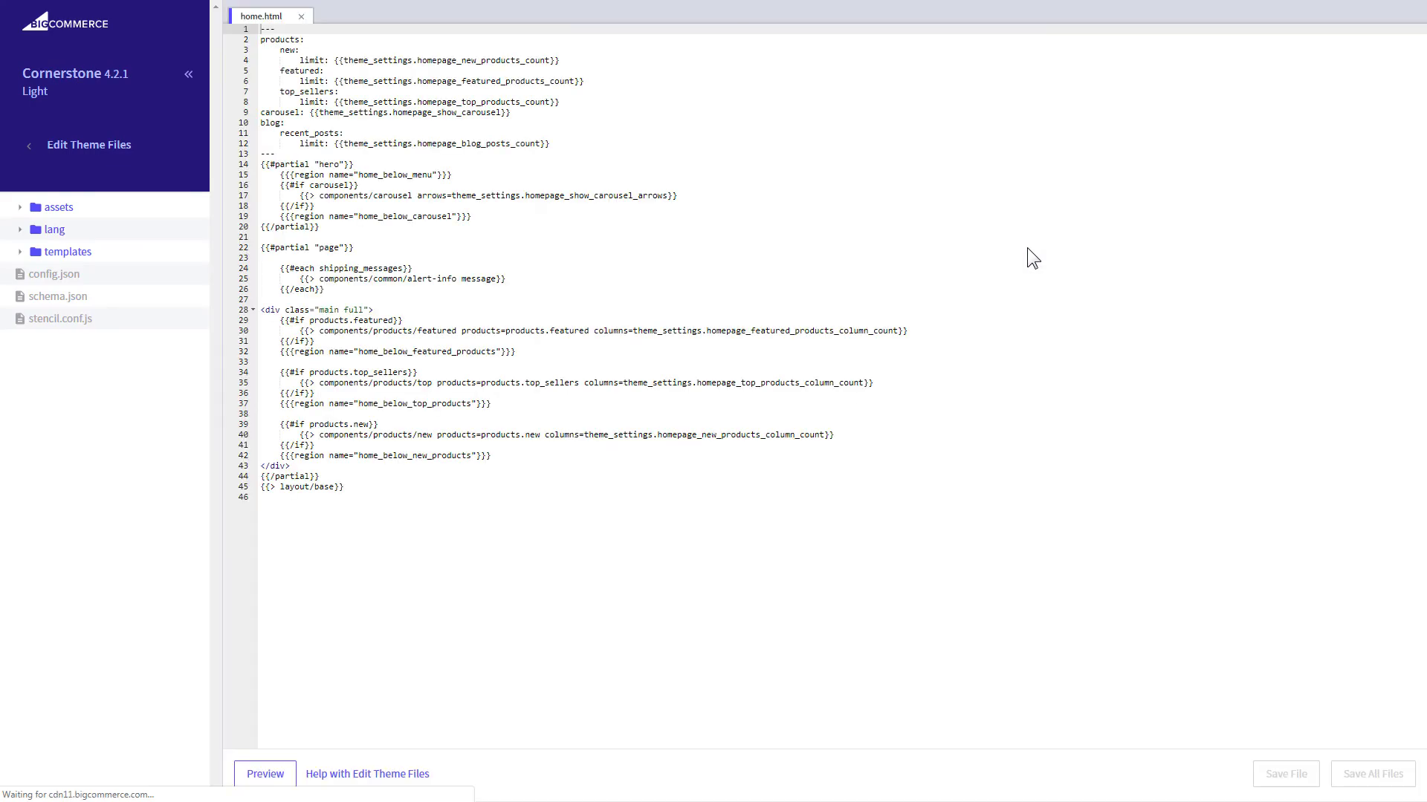
# Step: Paste the Elfsight code after line 43 of home.html, save it, and apply the Cornerstone copy
pyautogui.click(413, 468)
pyautogui.press('Return')
pyautogui.press('Return')
pyautogui.press('Return')
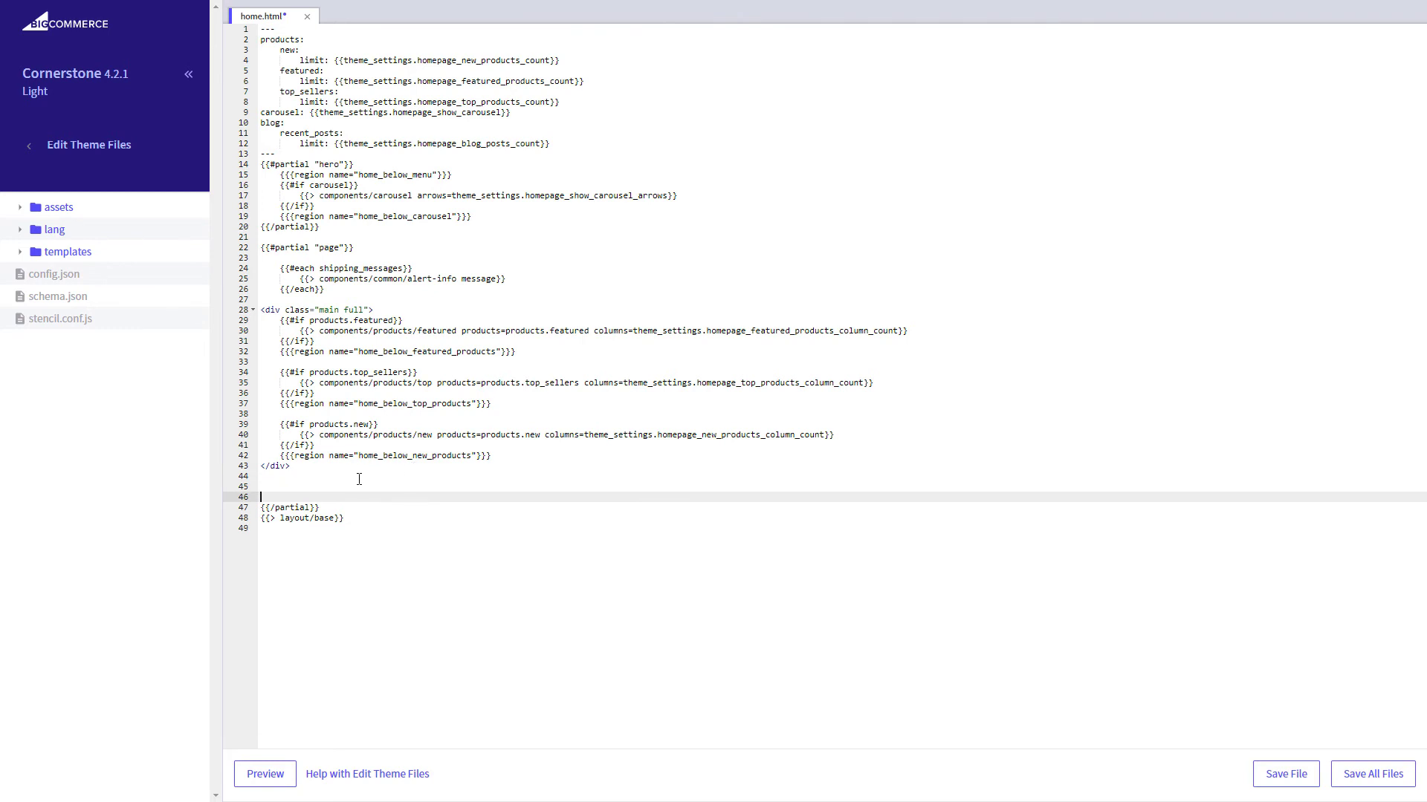
pyautogui.rightClick(357, 481)
pyautogui.click(436, 571)
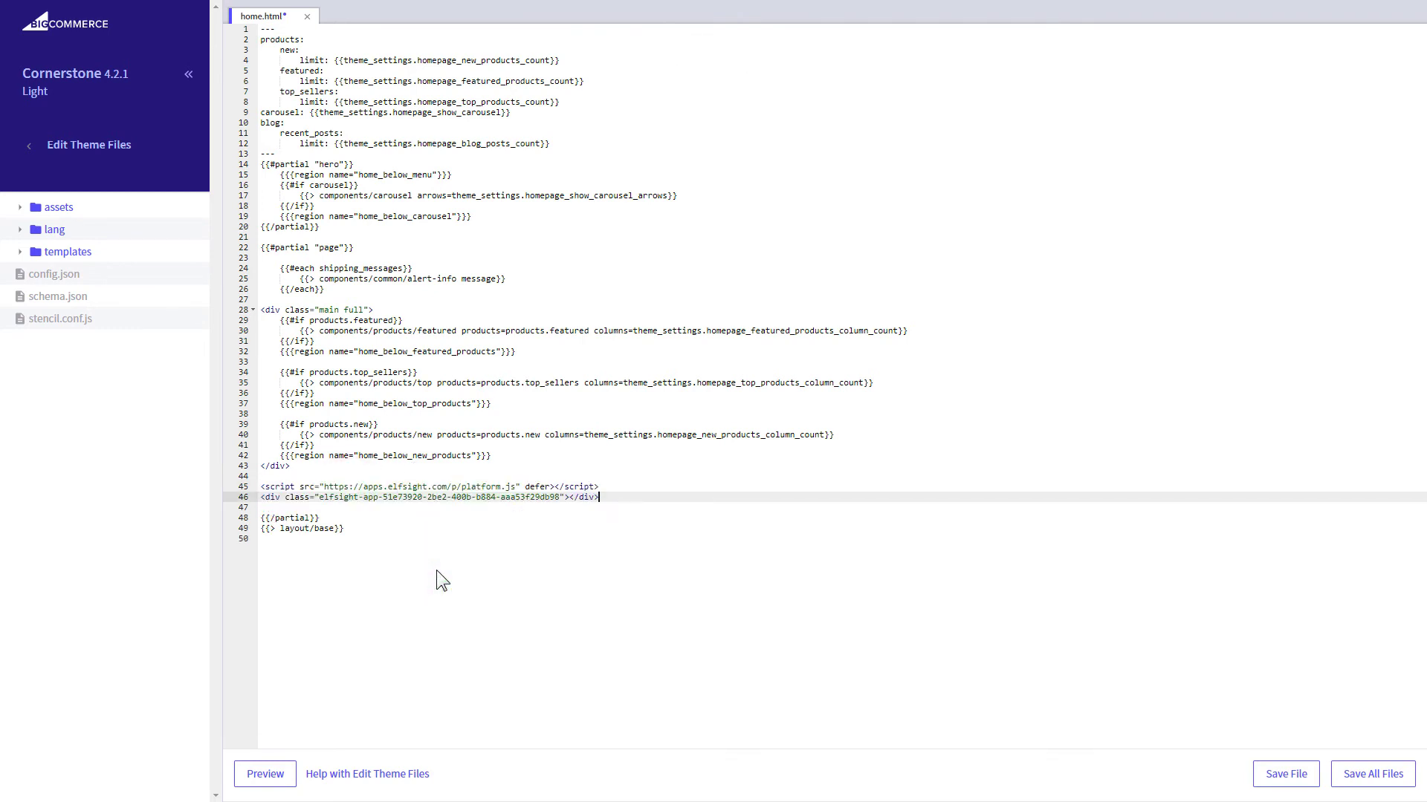
pyautogui.click(1285, 789)
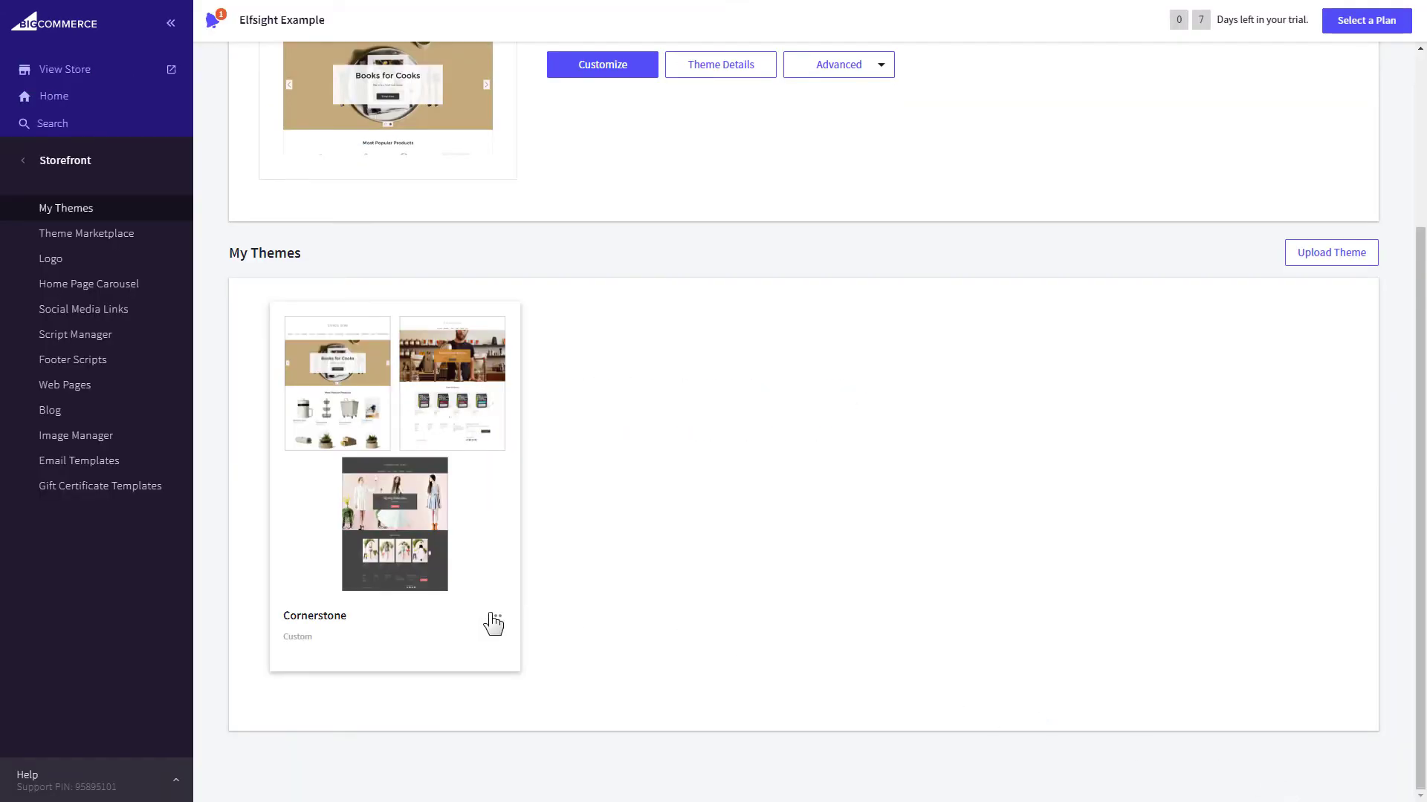
pyautogui.click(494, 617)
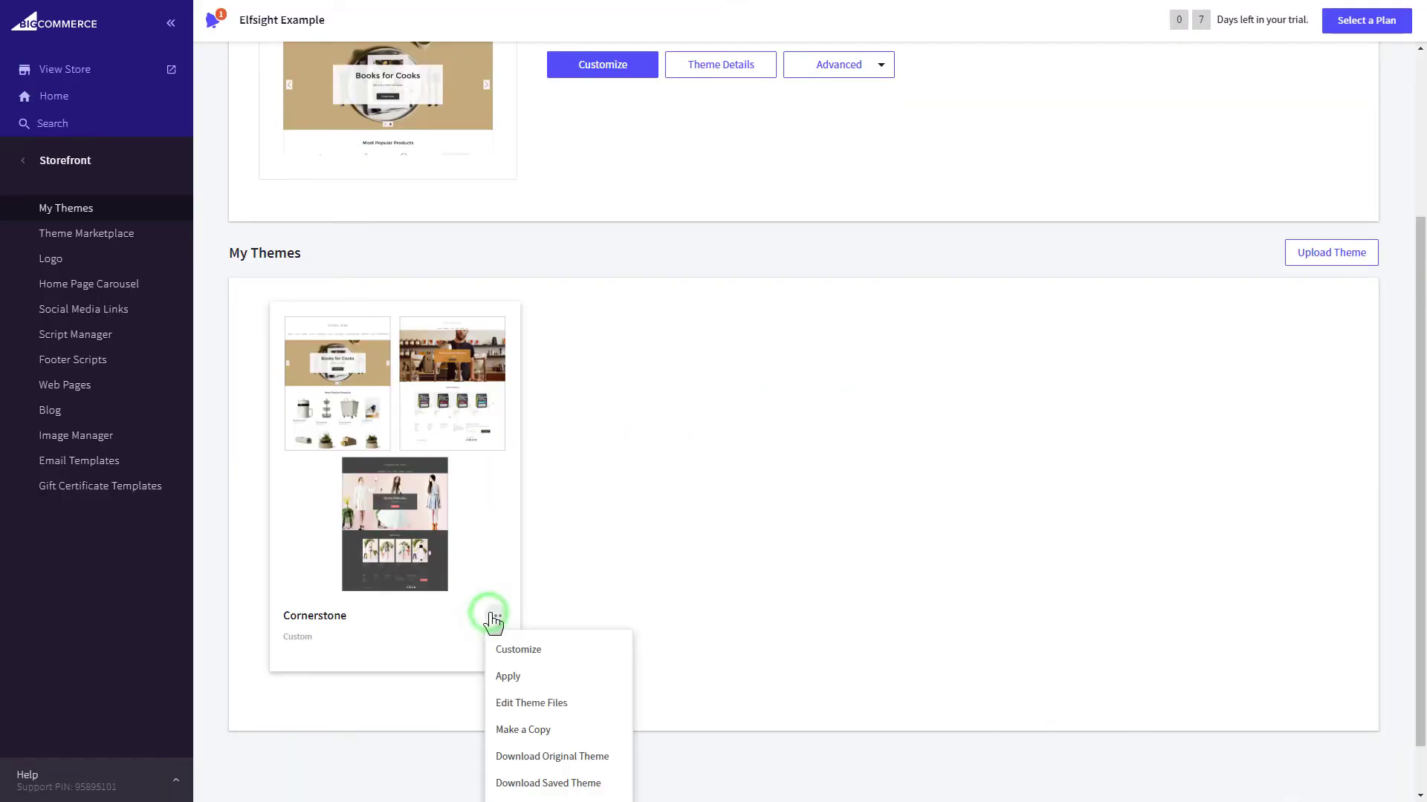
pyautogui.click(569, 678)
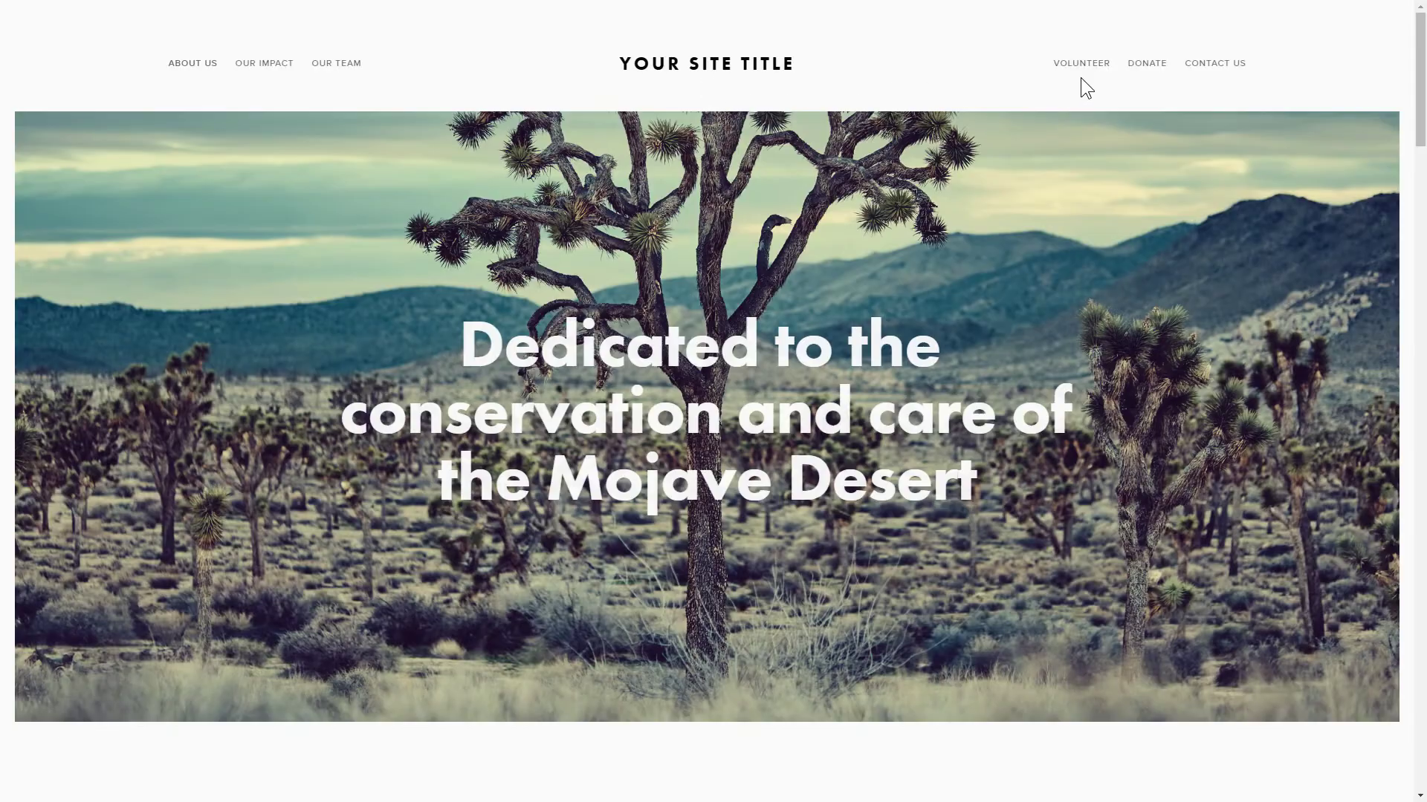
# Step: Scroll to the 'Follow us on Instagram' feed and slide forward twice, then back to newer posts
pyautogui.moveTo(1415, 83); pyautogui.dragTo(1421, 257)
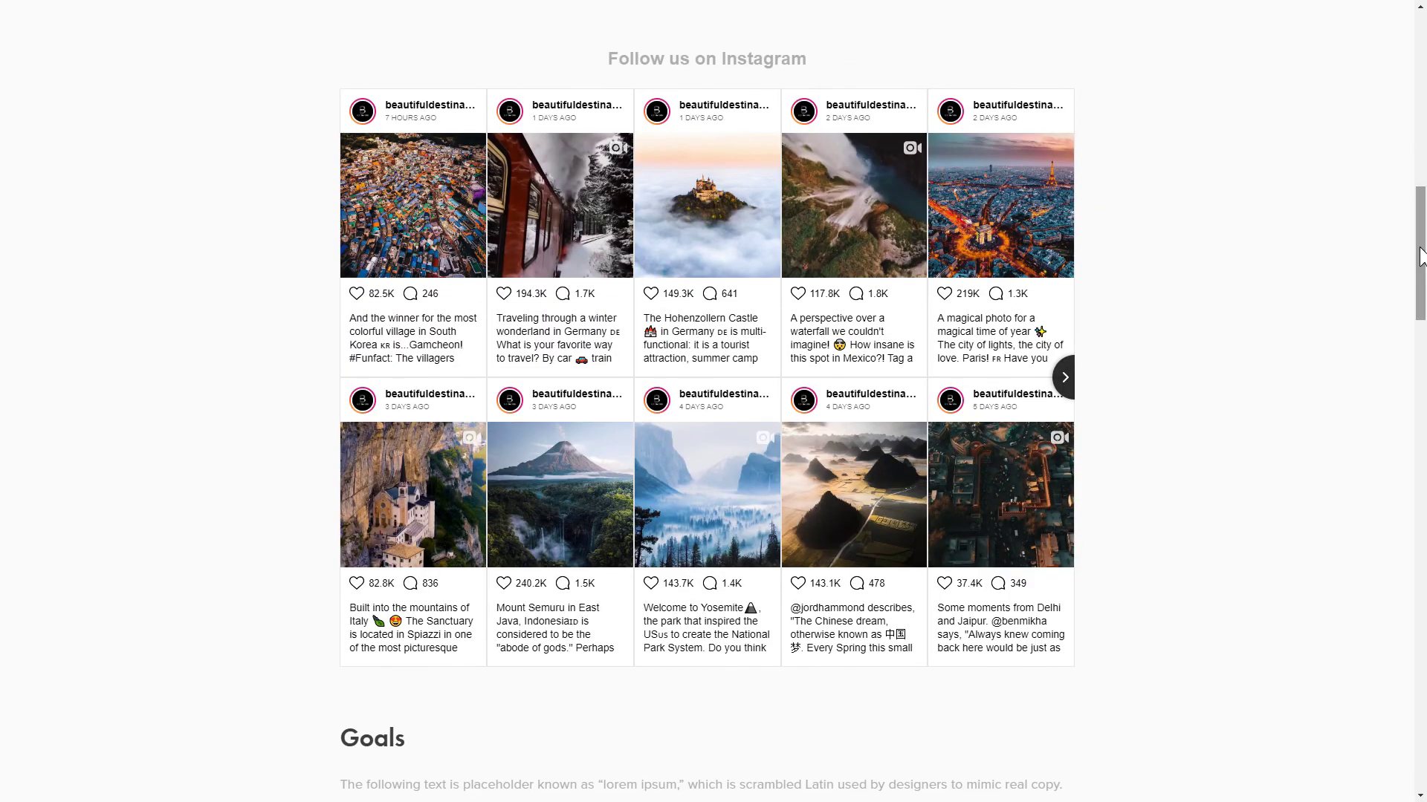
pyautogui.click(1066, 380)
pyautogui.click(1065, 381)
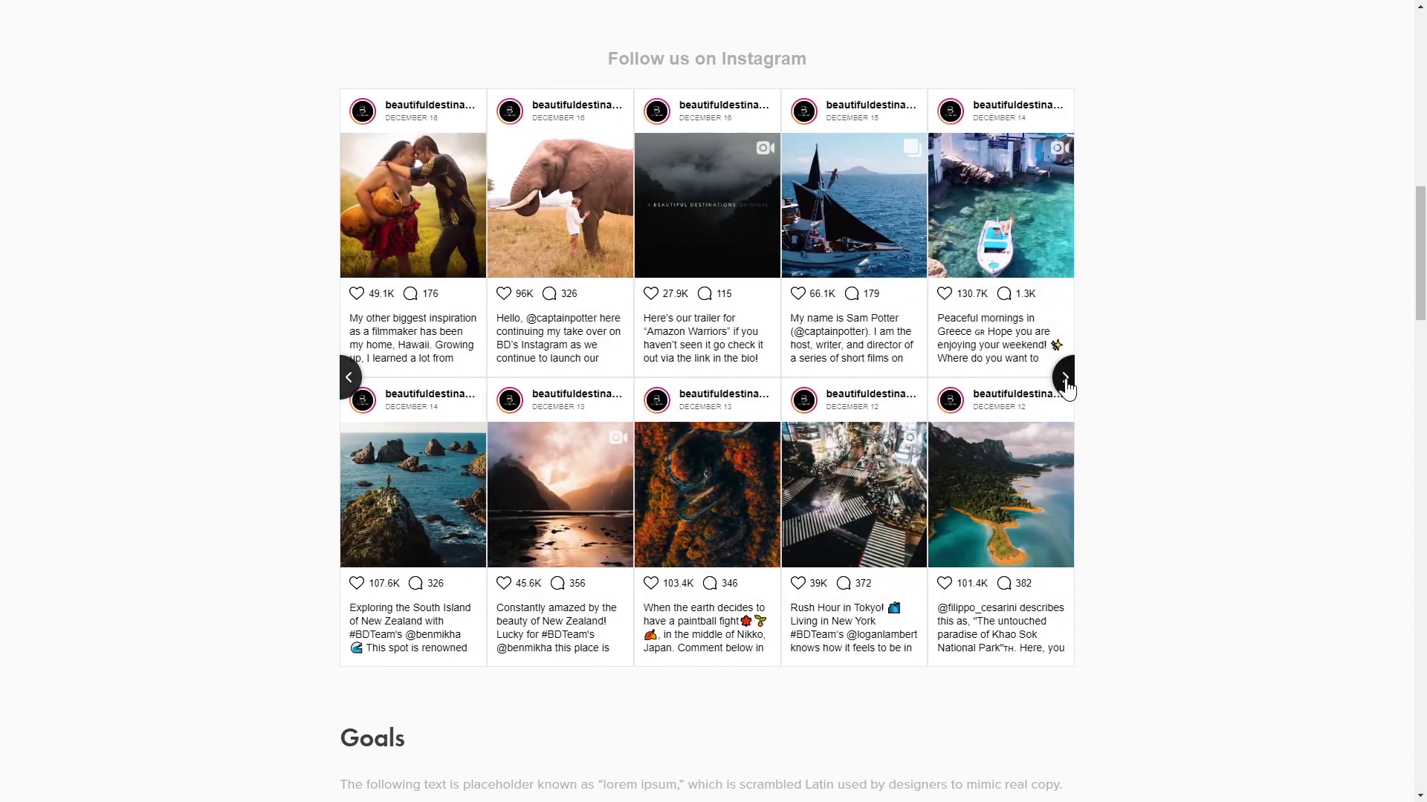
pyautogui.moveTo(871, 360); pyautogui.dragTo(1220, 342)
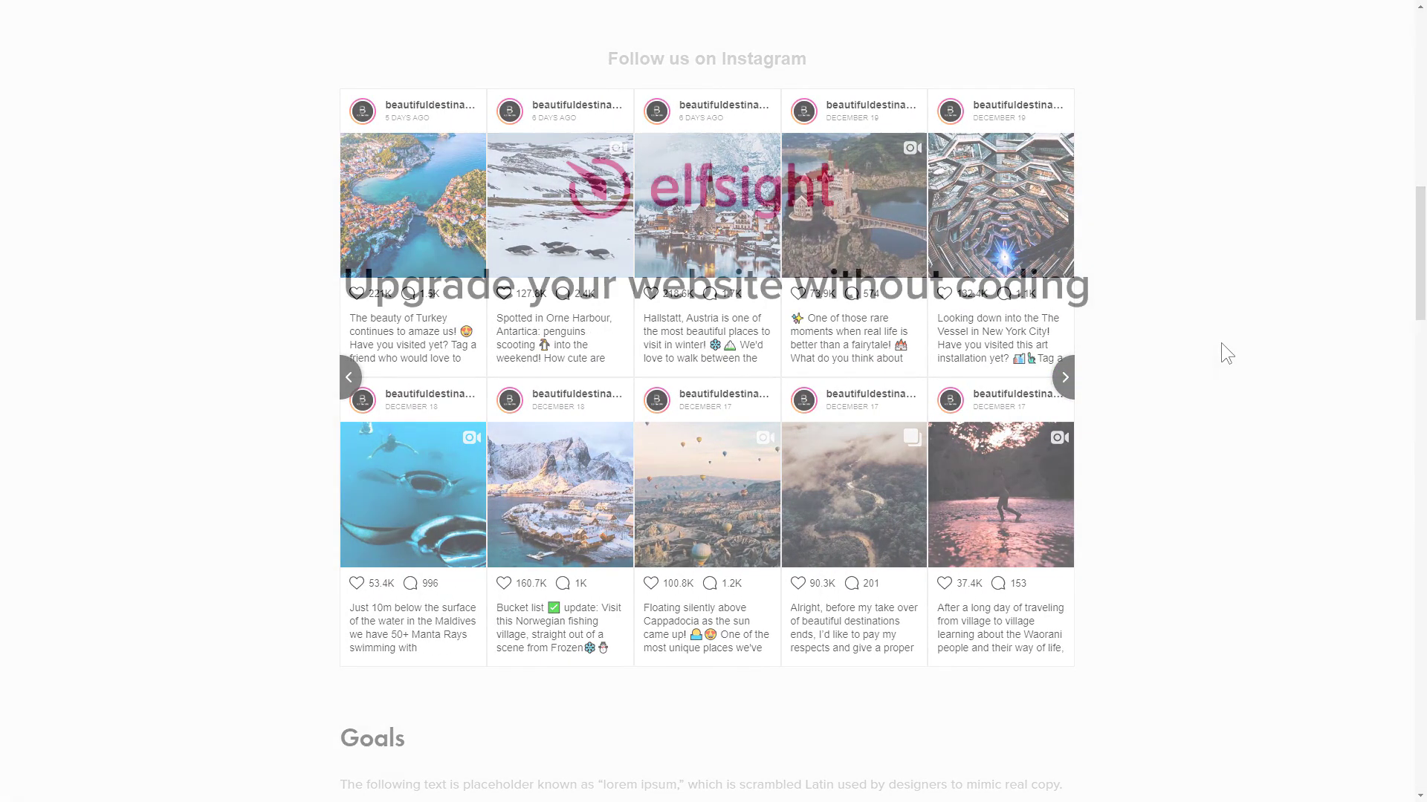